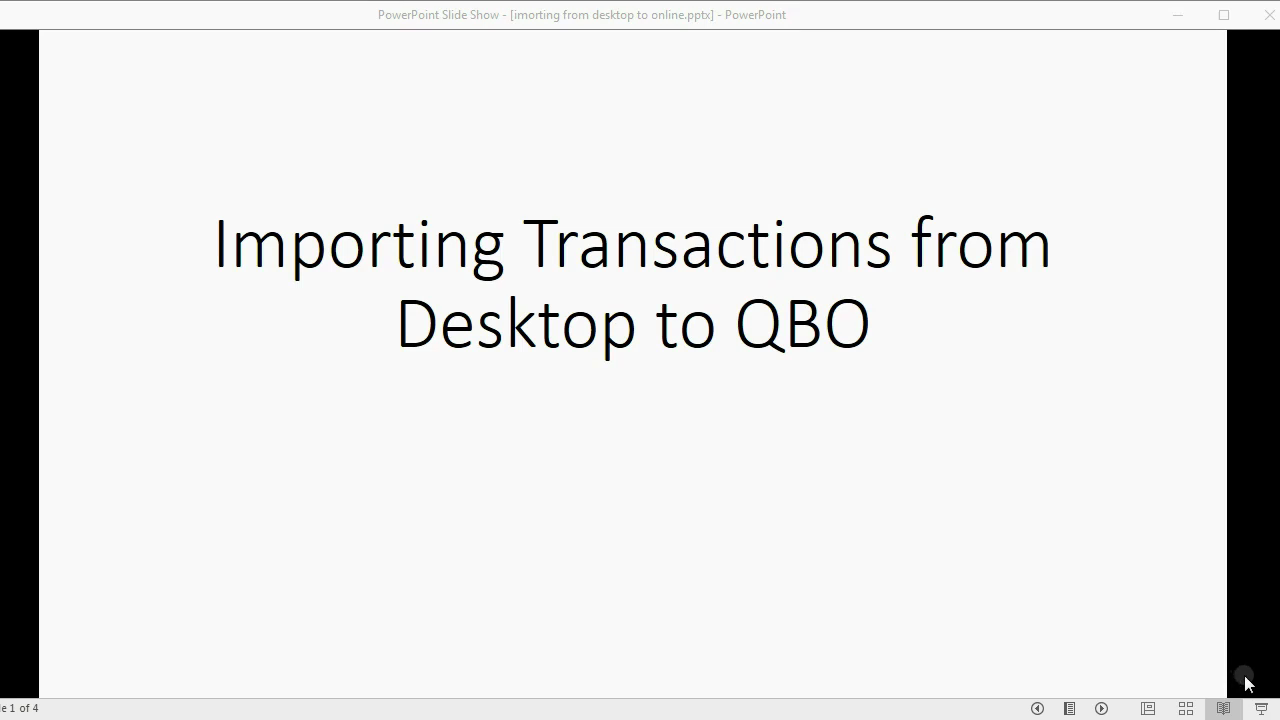
# Advance the slide show to slide 2, 'Using the EXPORT COMPANY FILE TO QBO'.
pyautogui.click(1171, 672)
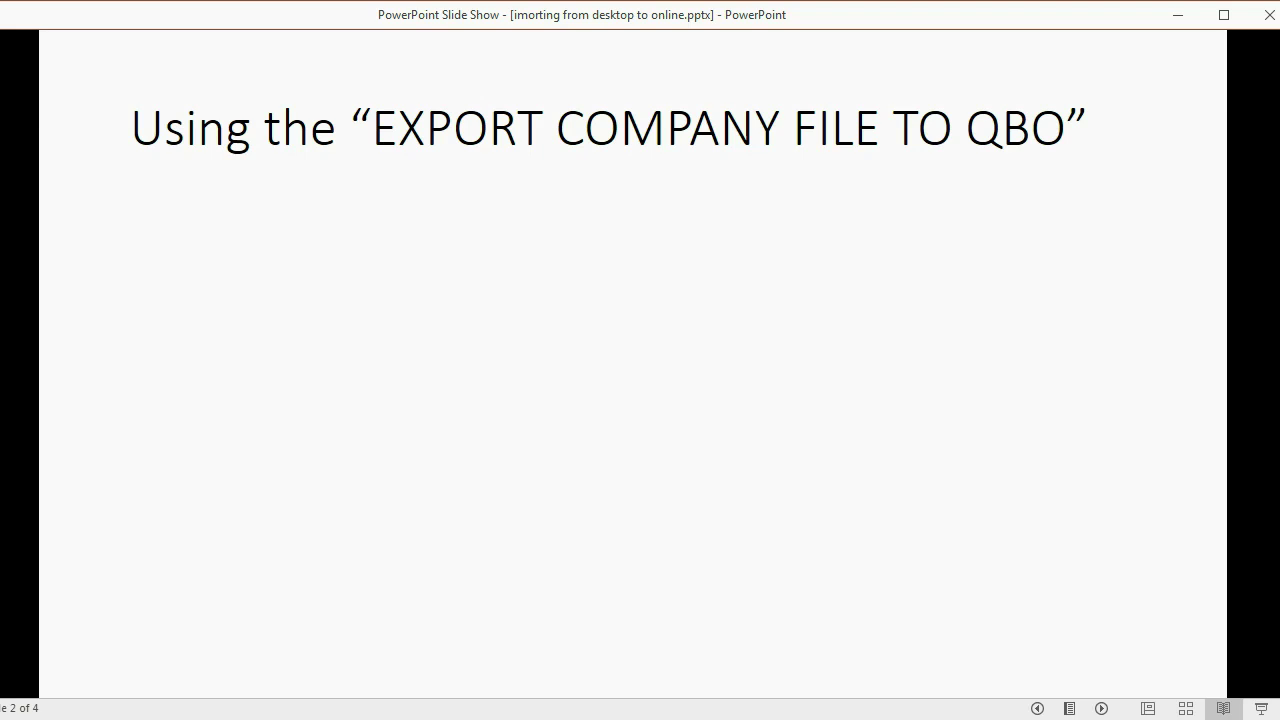
# Build the export-step bullets on slide 2, then advance to the WARNING !! slide.
pyautogui.press('Right')
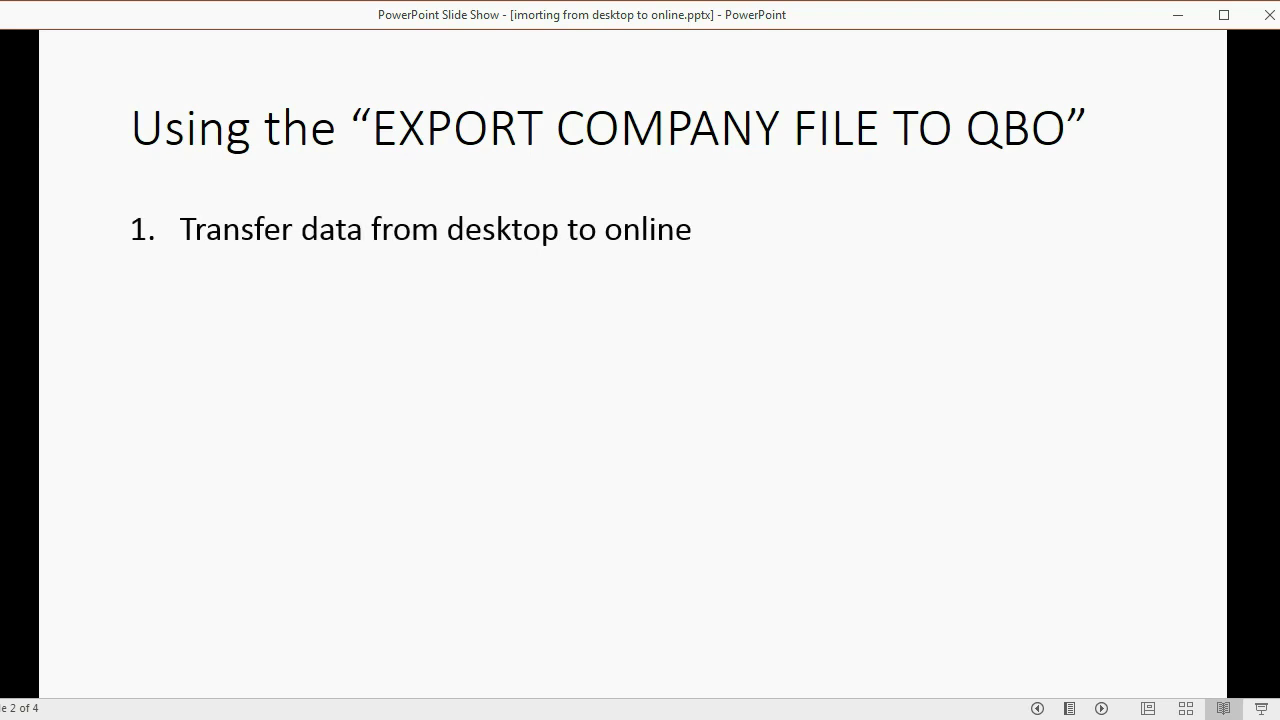
pyautogui.press('Right')
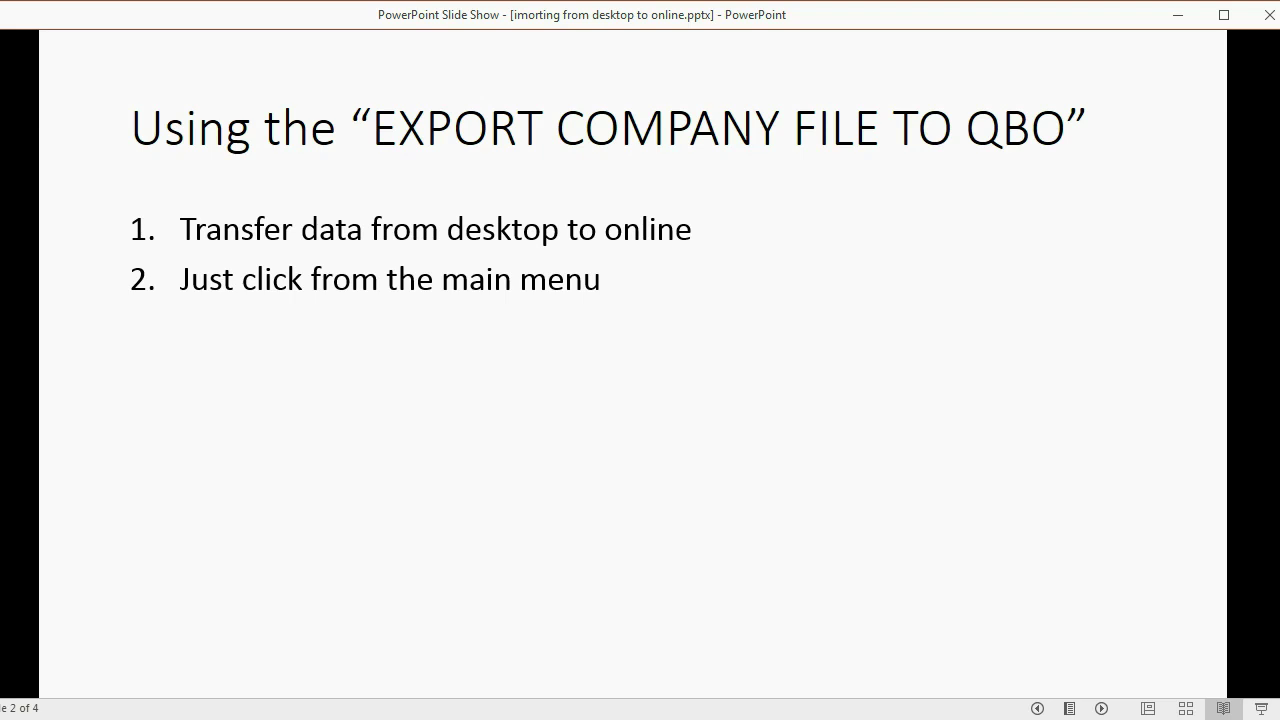
pyautogui.press('Right')
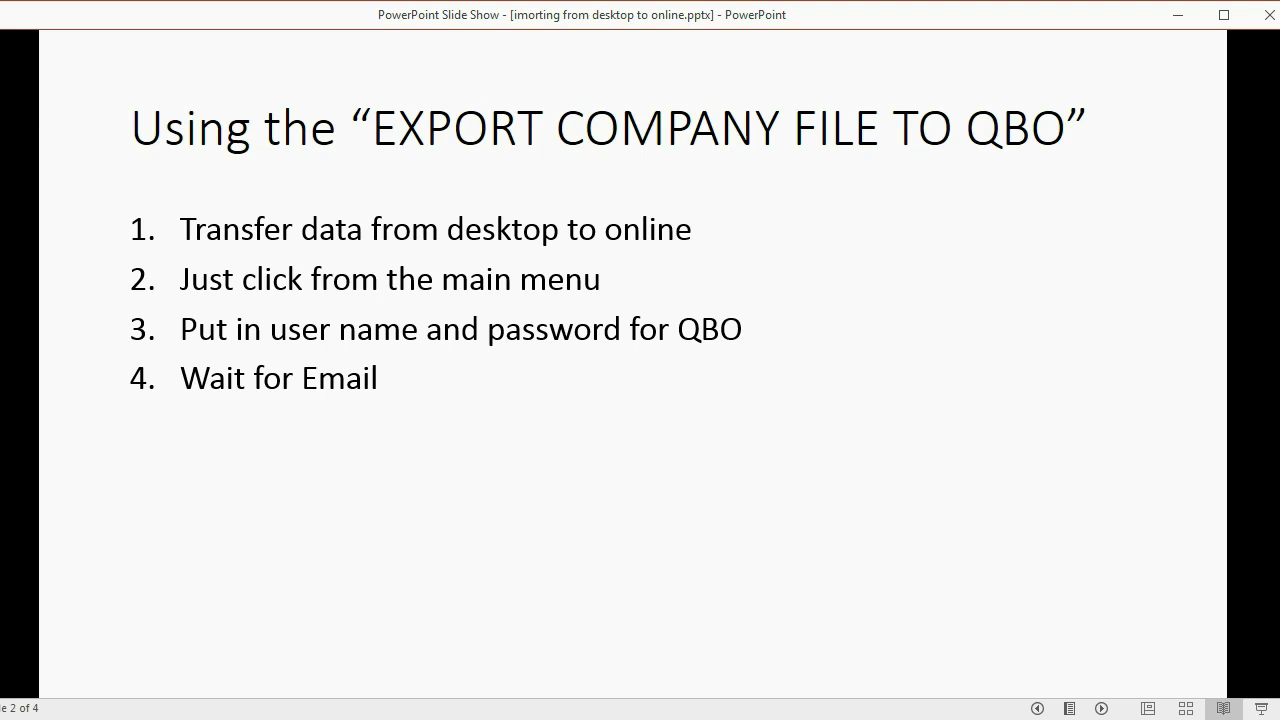
pyautogui.press('Right')
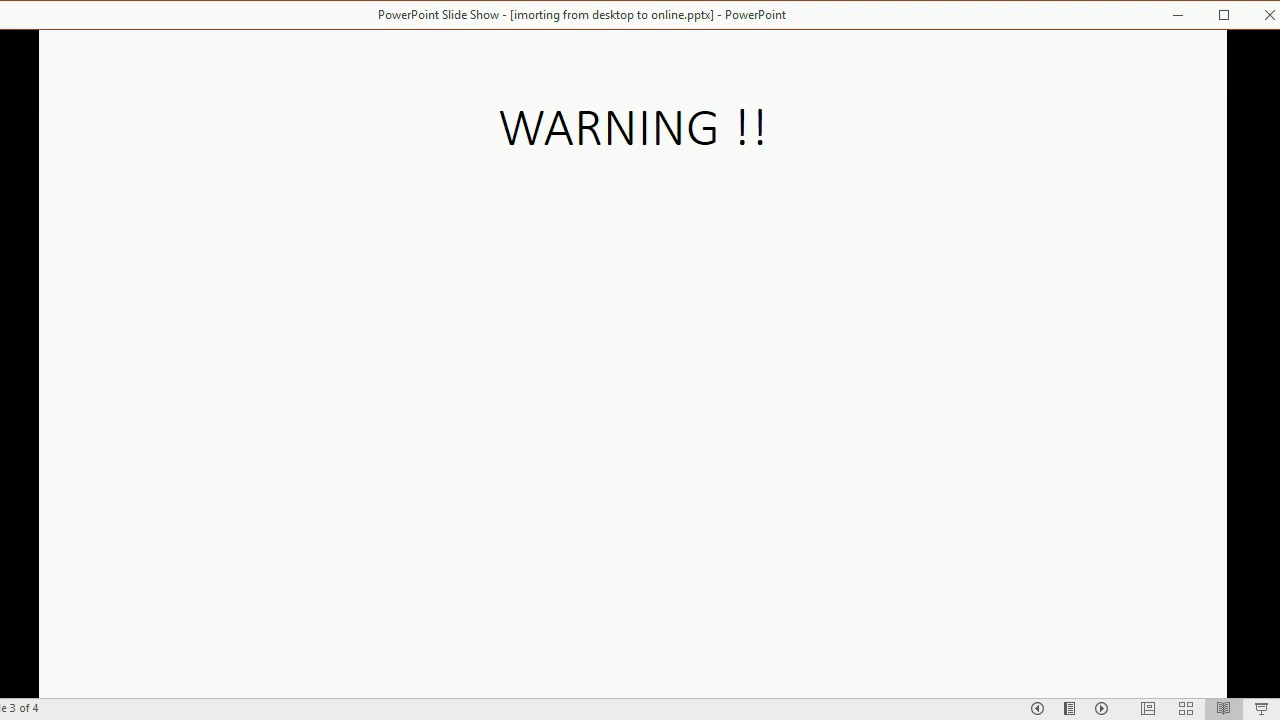
# Reveal the erase and overwrite warnings plus the TRANSACTIONS and MEMORIZED REPORTS sub-points.
pyautogui.press('Right')
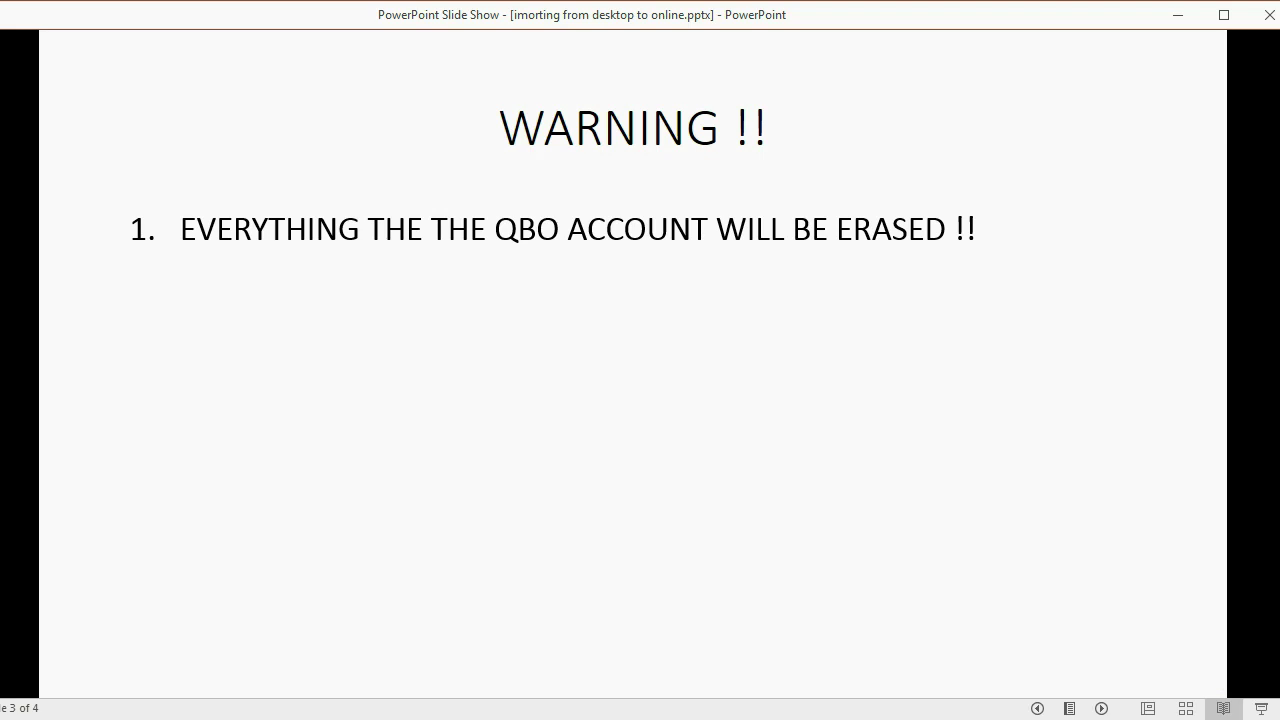
pyautogui.press('Right')
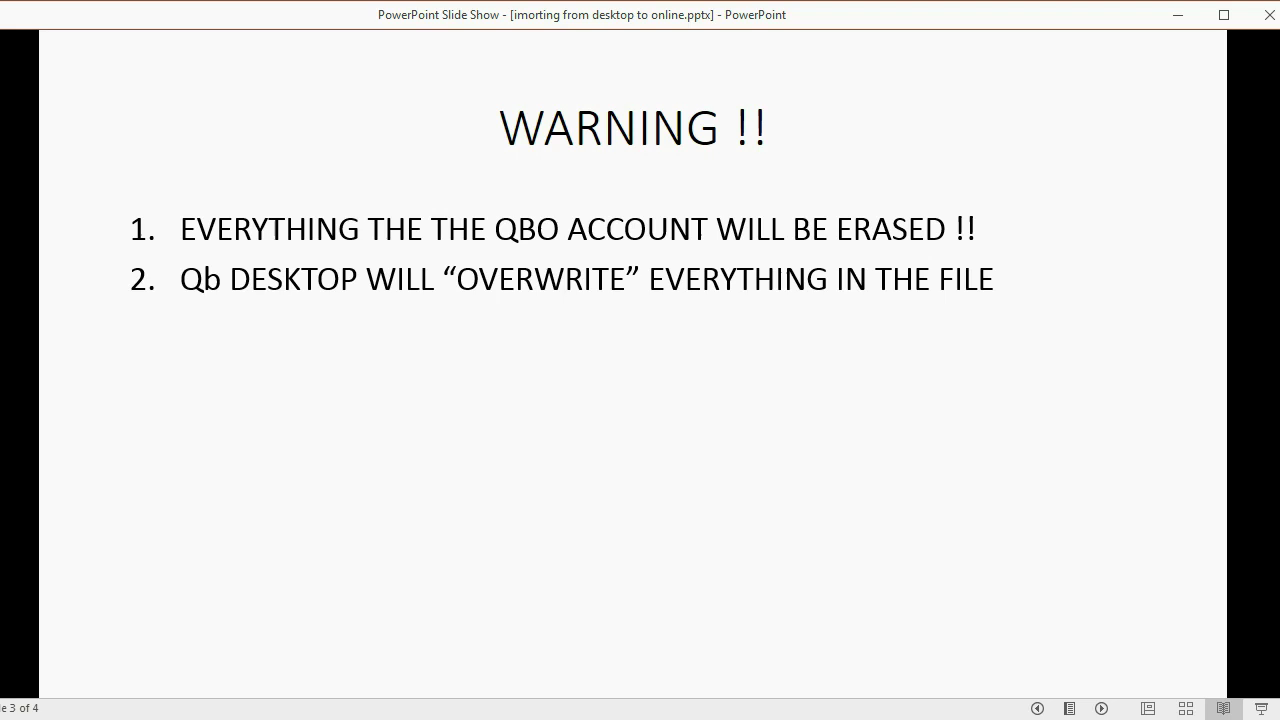
pyautogui.press('Right')
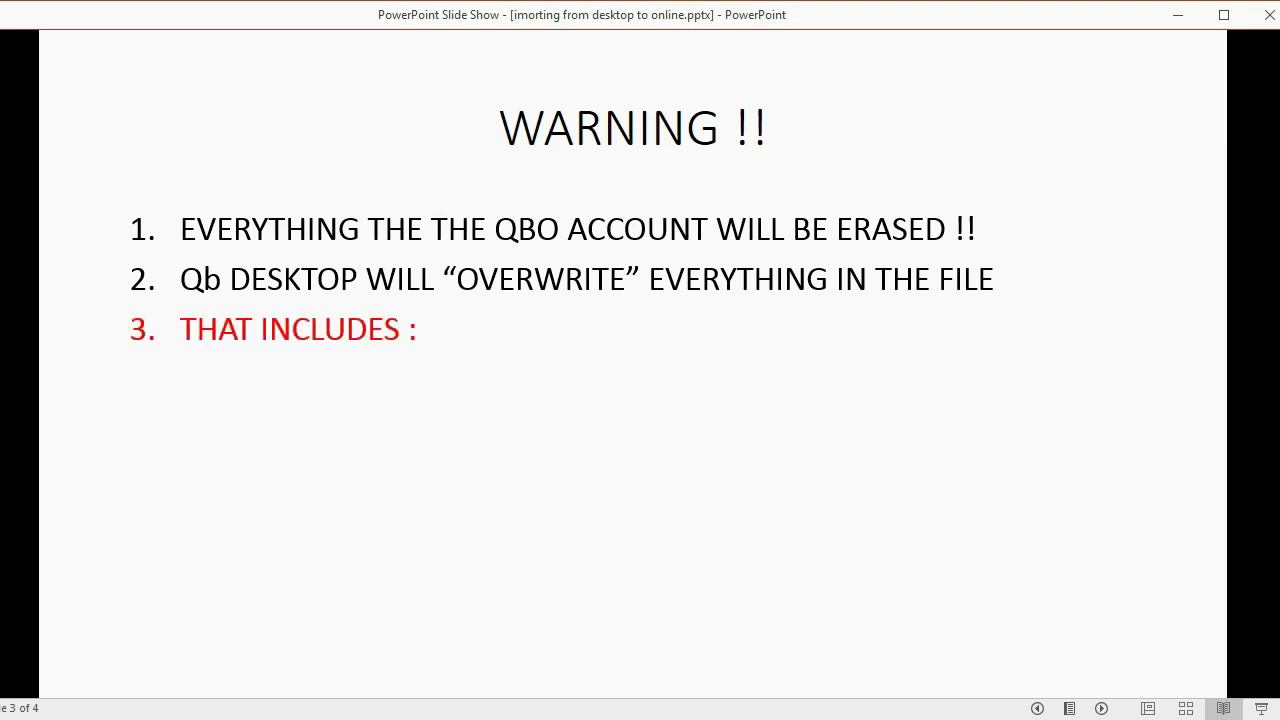
pyautogui.press('Right')
pyautogui.press('Right')
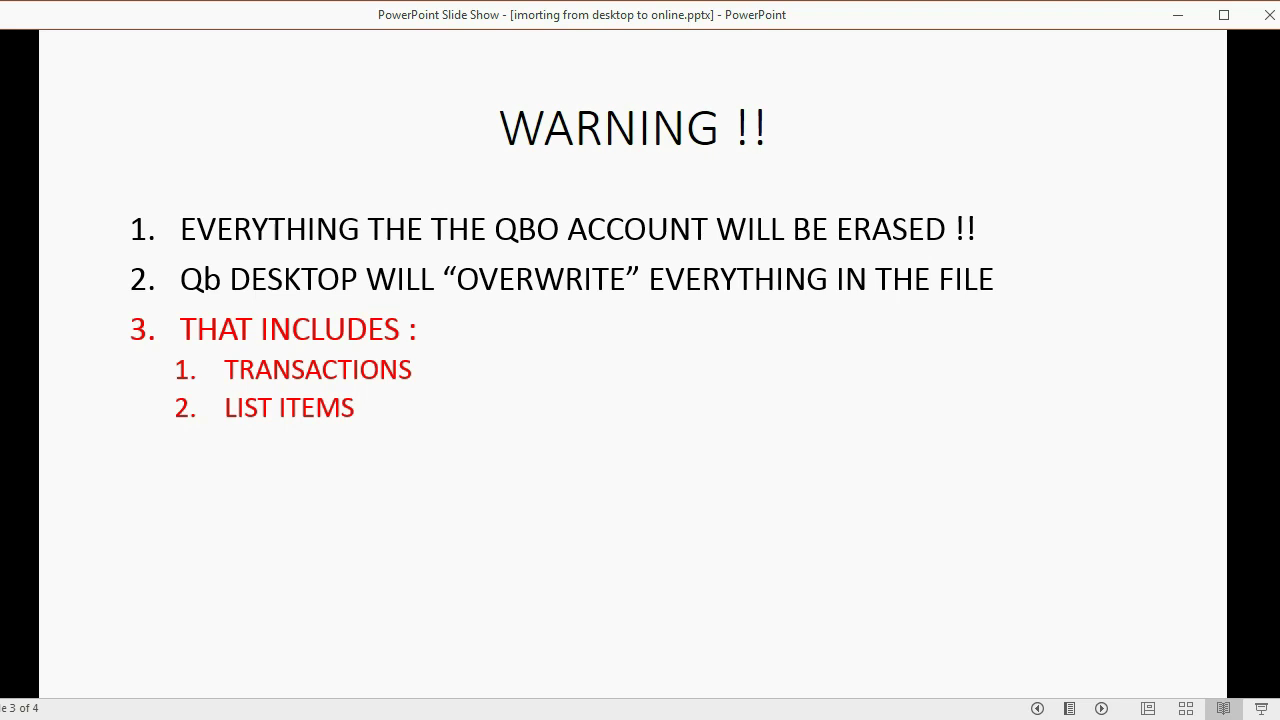
pyautogui.press('Right')
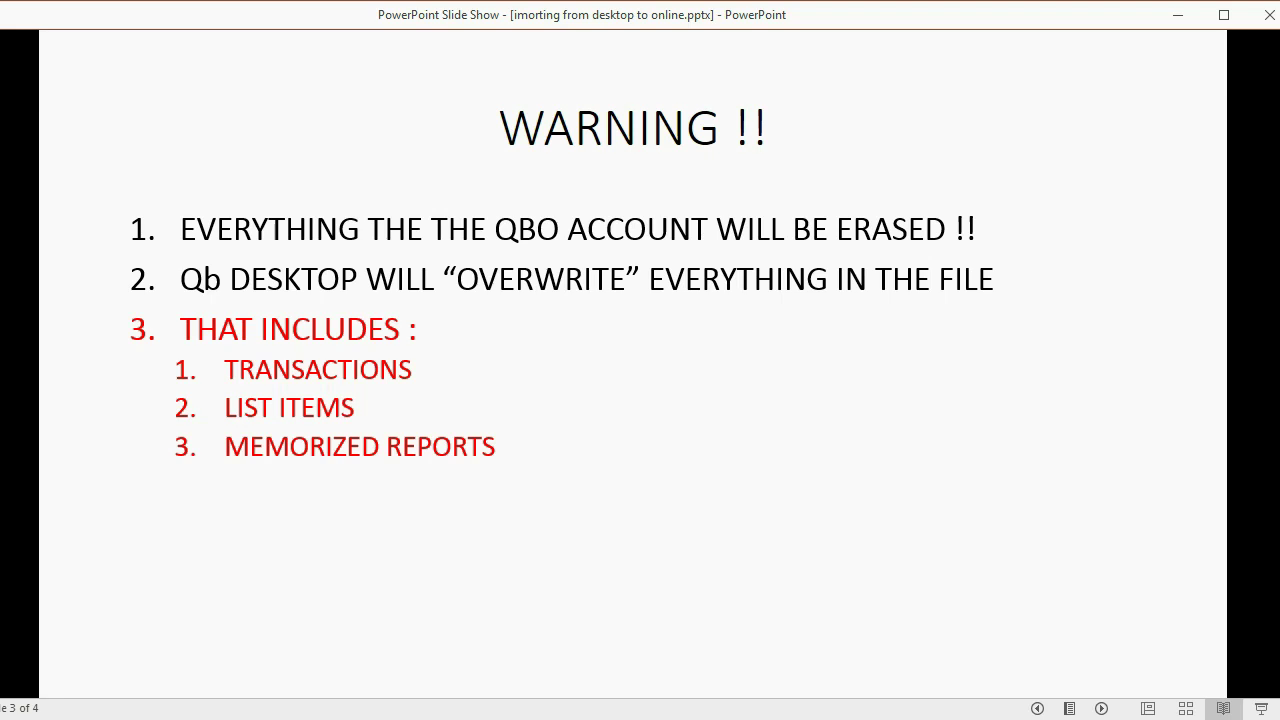
# Reveal the ACCOUNT SETTINGS / PREFERENCES sub-point and the items-that-won't-transfer point.
pyautogui.press('Right')
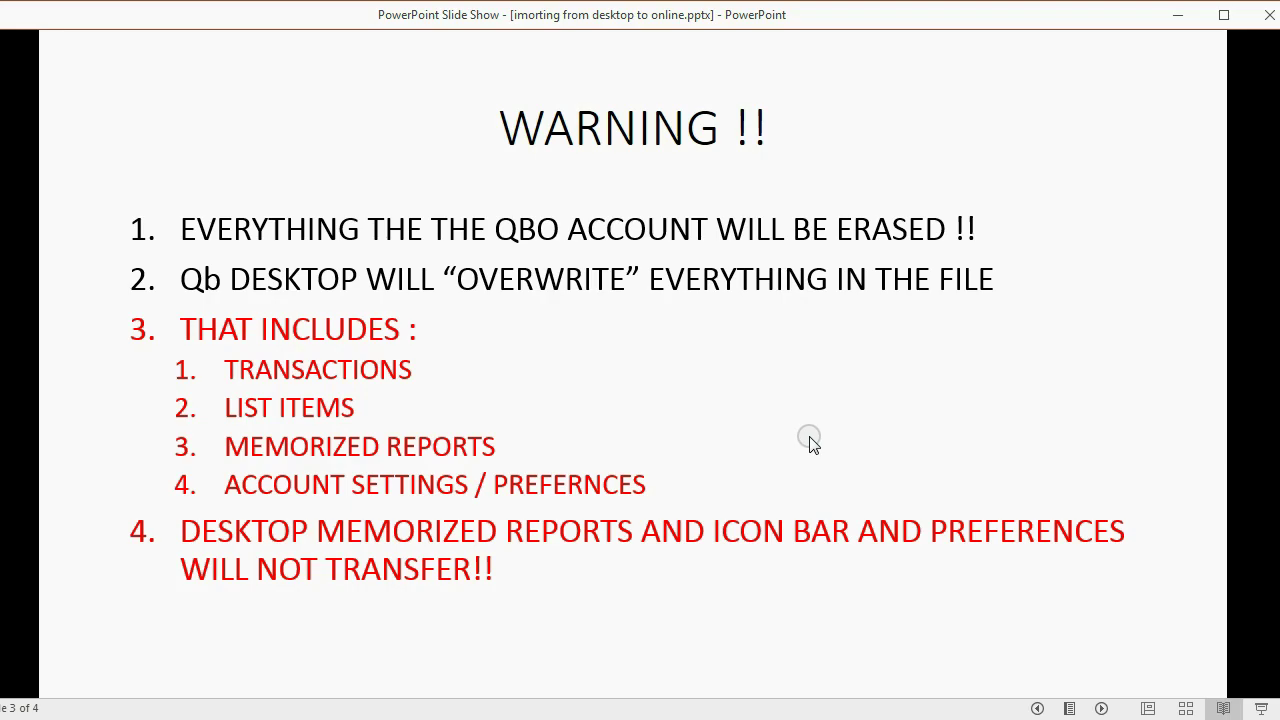
# Switch from the slide show to the QuickBooks Online dashboard in Firefox.
pyautogui.hotkey('alt', 'Tab')
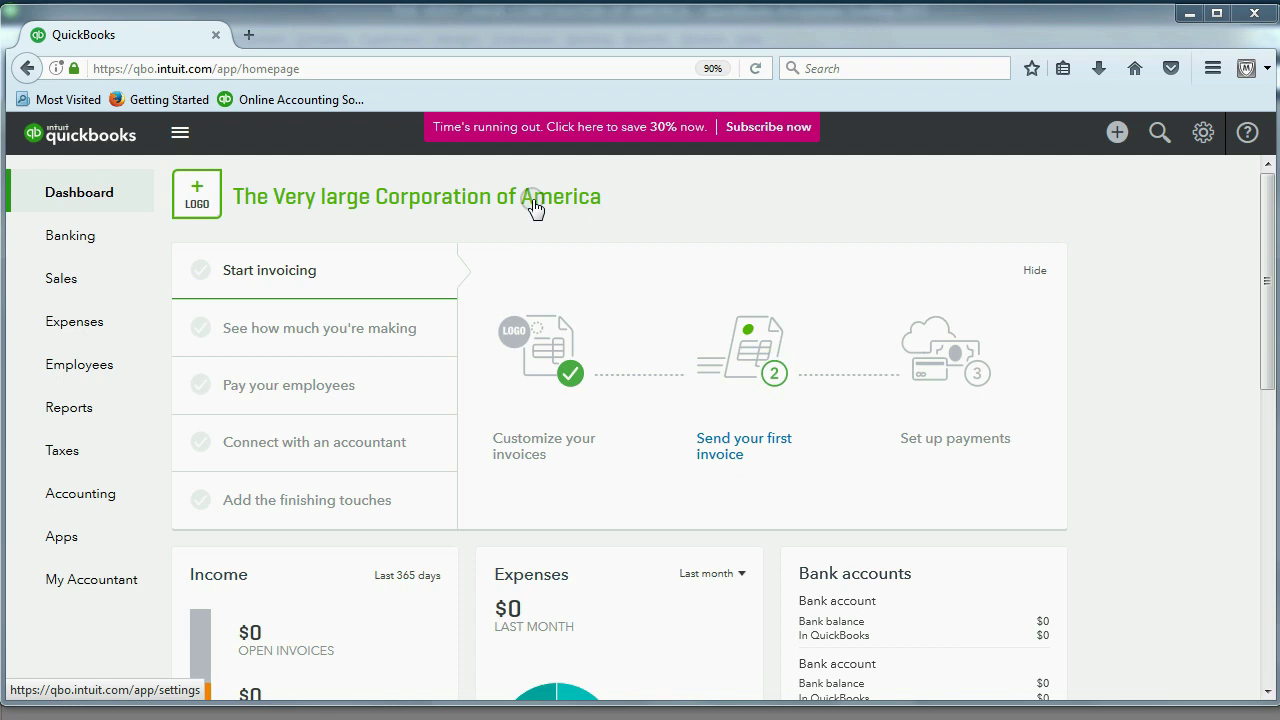
# Run the Trial Balance report with the period set to All Dates, showing no data.
pyautogui.click(79, 418)
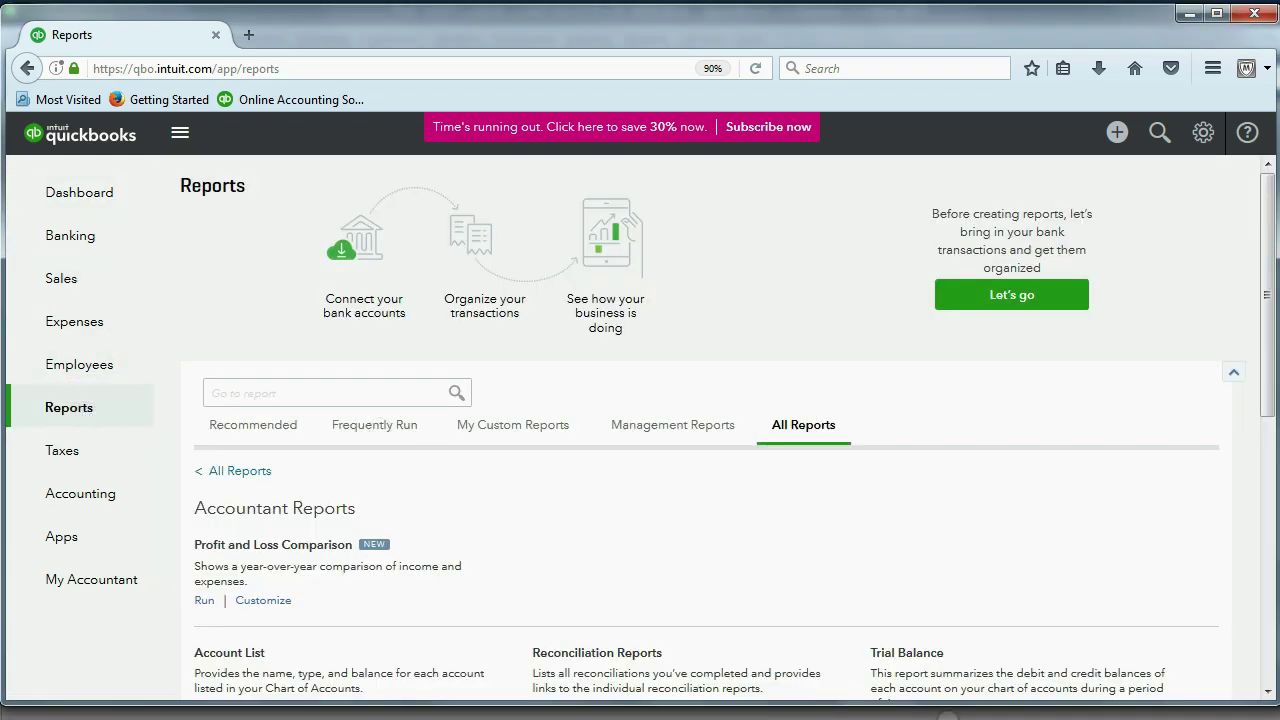
pyautogui.click(922, 652)
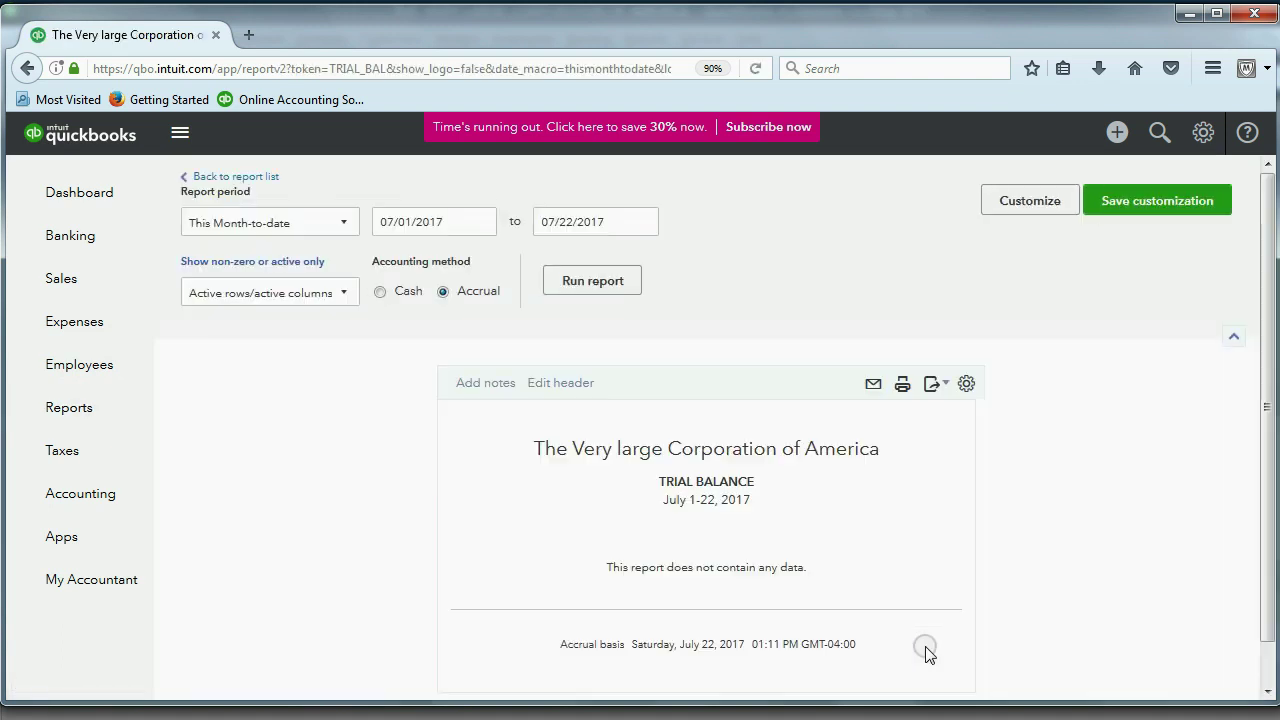
pyautogui.click(304, 234)
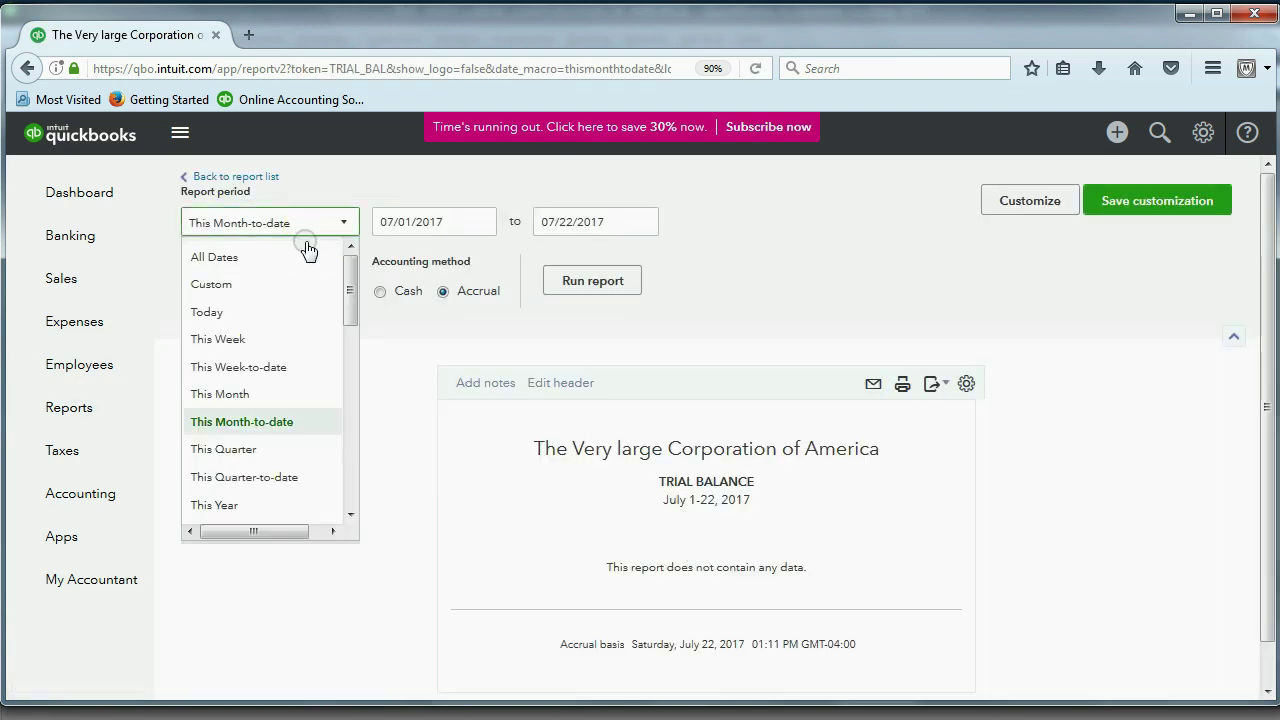
pyautogui.click(291, 257)
pyautogui.click(584, 284)
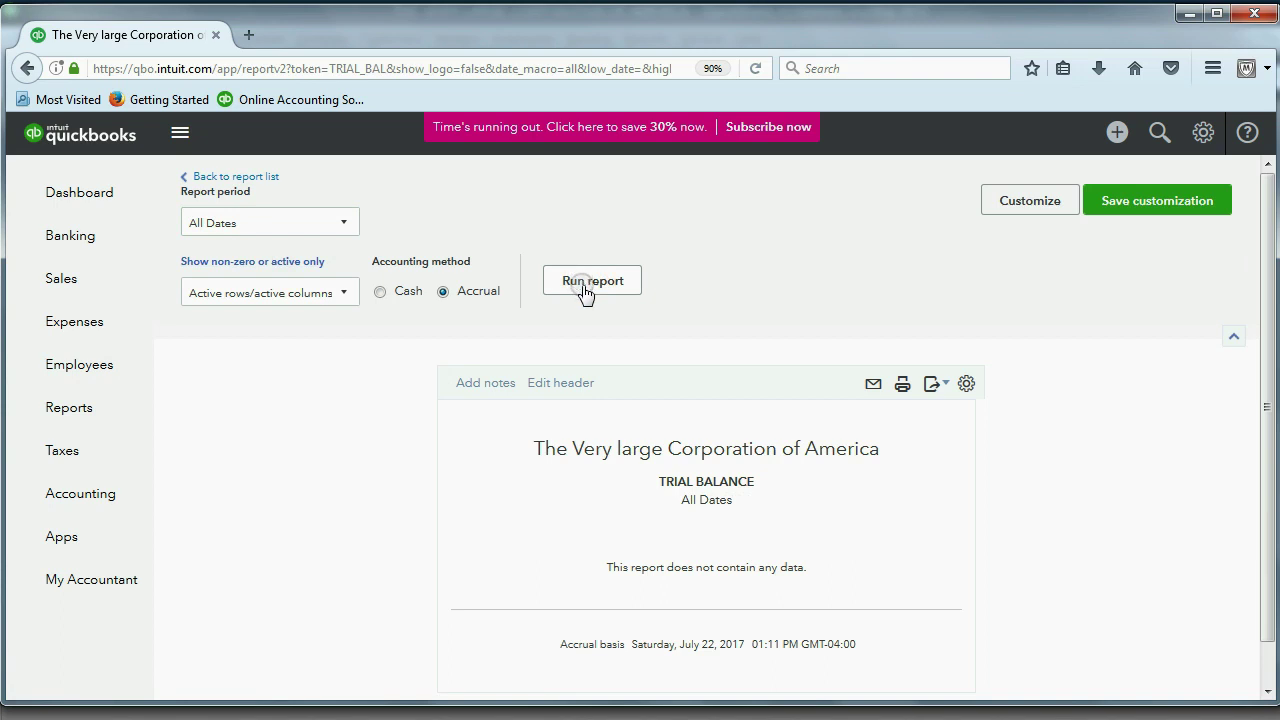
# Check the Sales, Customers, Expenses and Vendors pages, confirming each is empty.
pyautogui.click(78, 280)
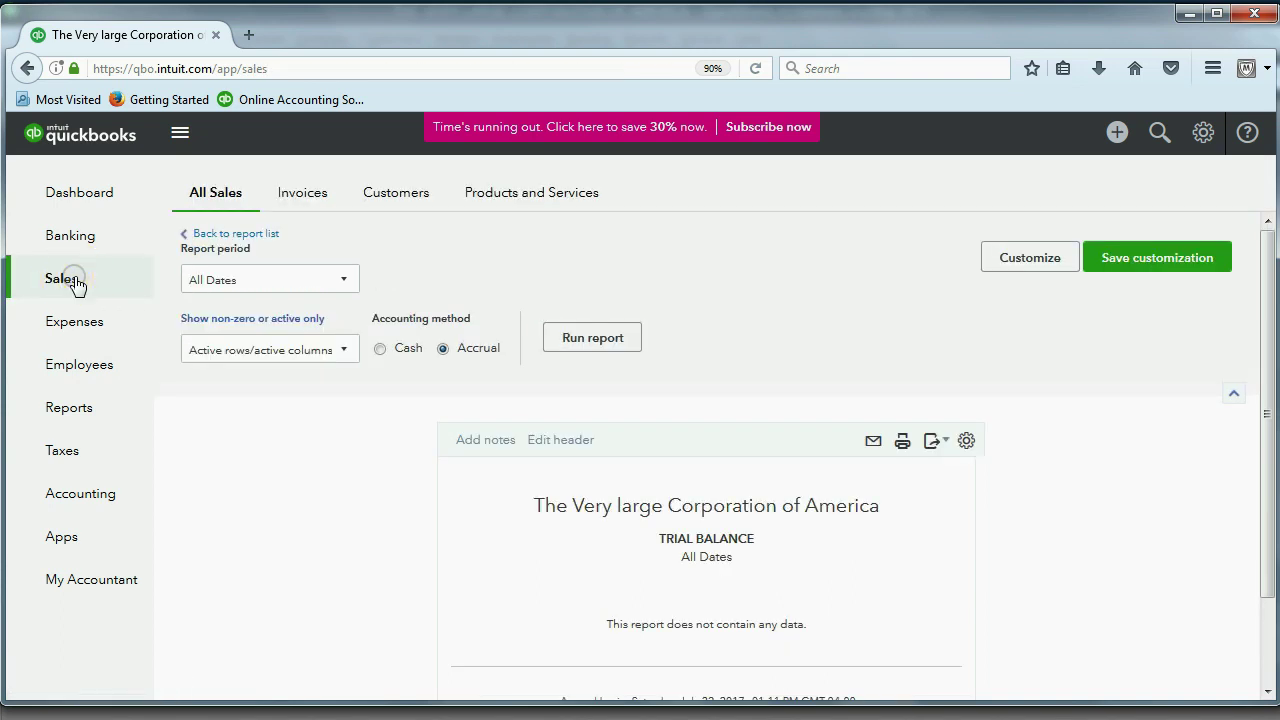
pyautogui.click(392, 200)
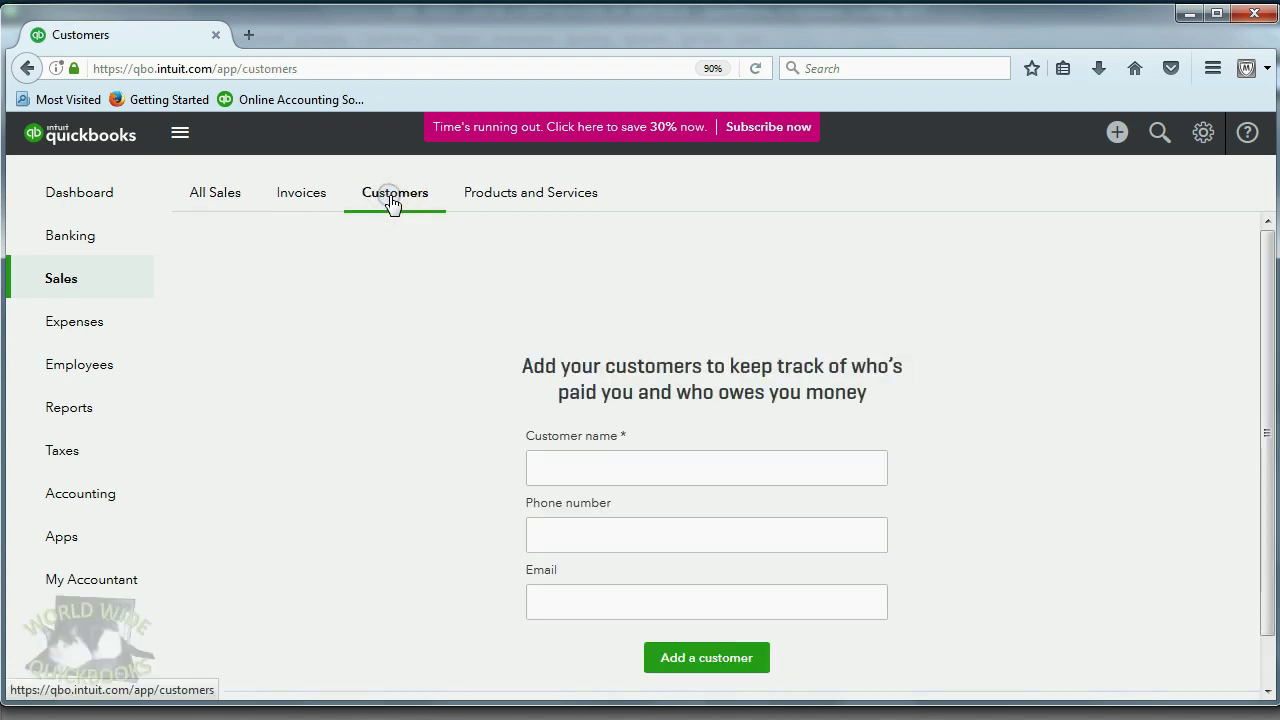
pyautogui.click(80, 326)
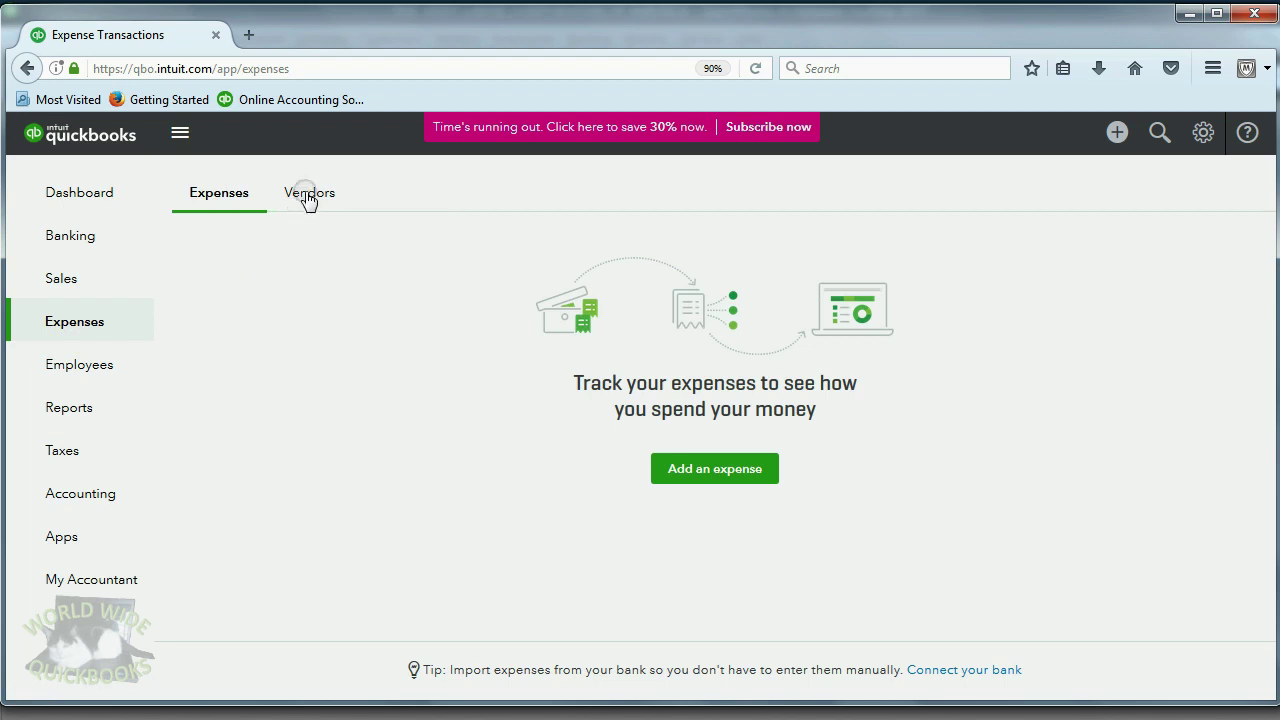
pyautogui.click(306, 198)
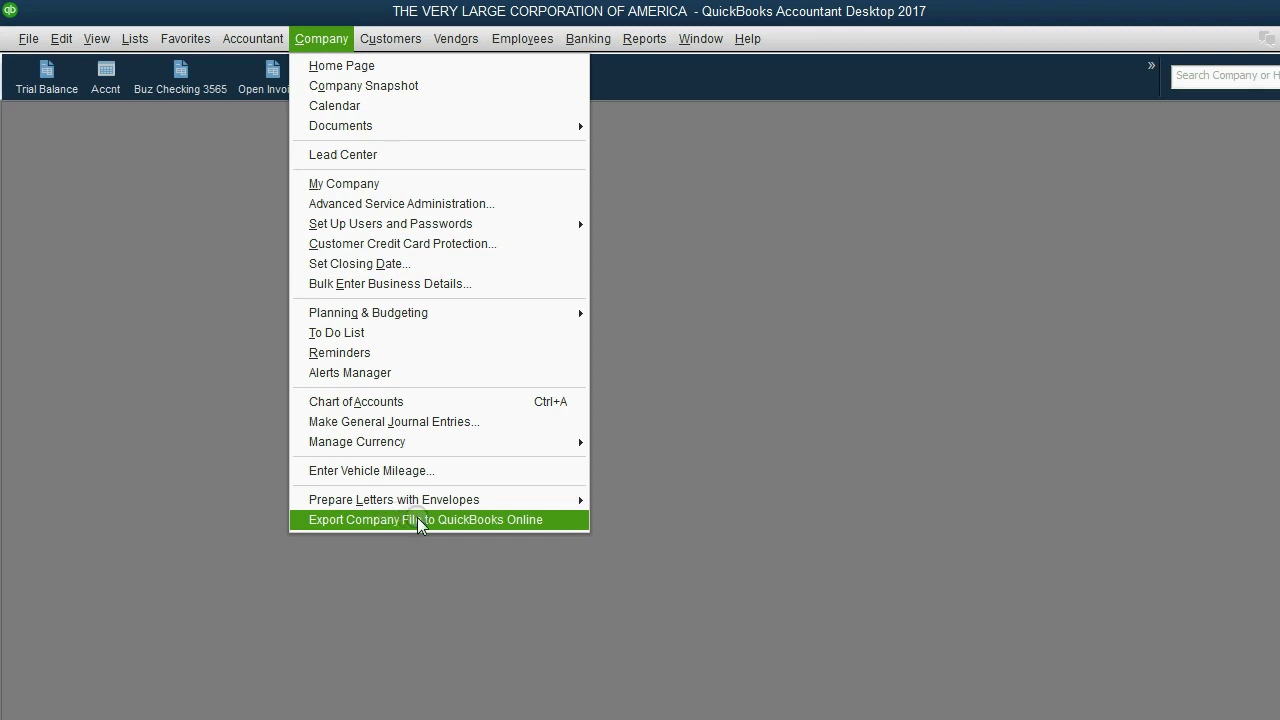
# Start Export Company File to QuickBooks Online from the Company menu.
pyautogui.click(417, 518)
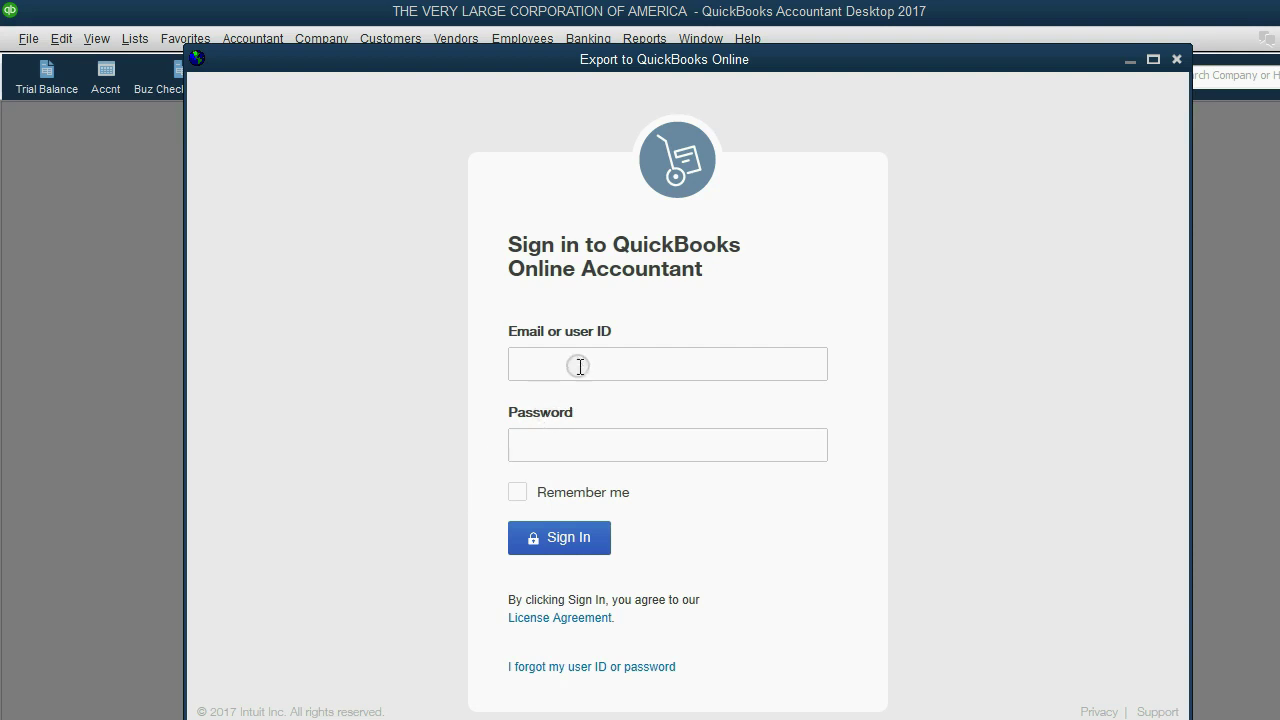
# Sign in to QuickBooks Online Accountant with the account e-mail and password.
pyautogui.click(579, 366)
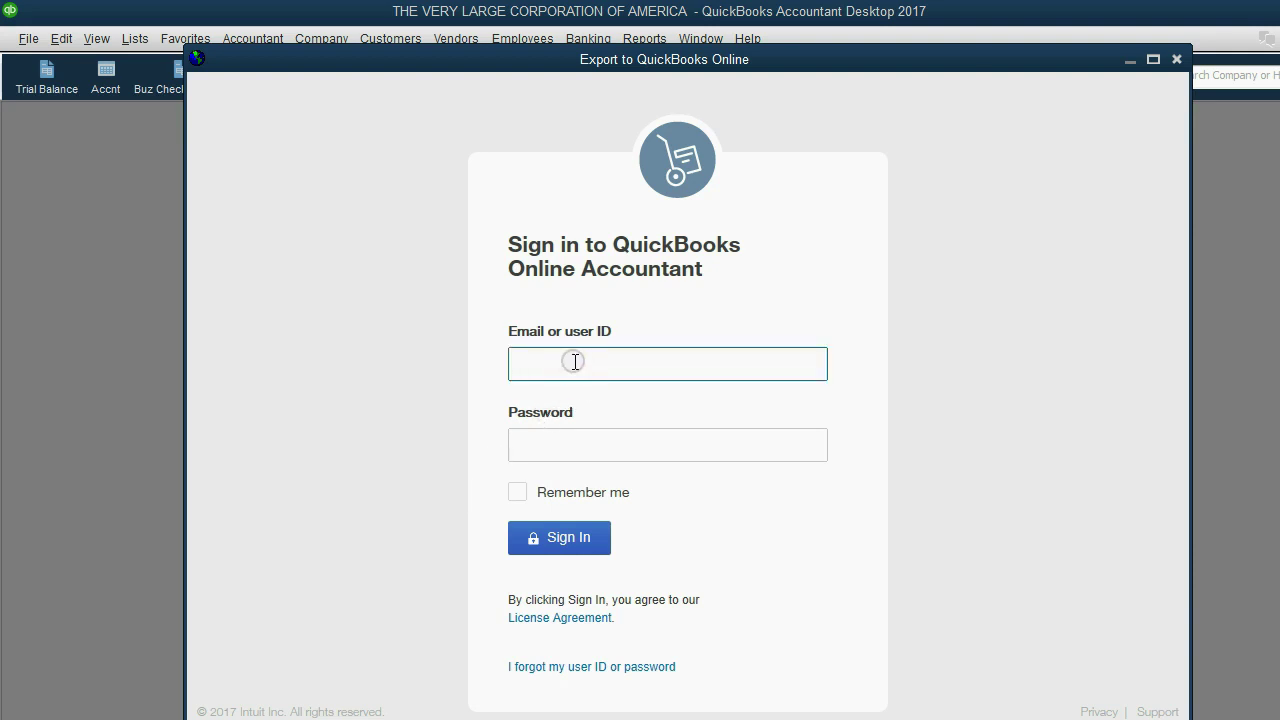
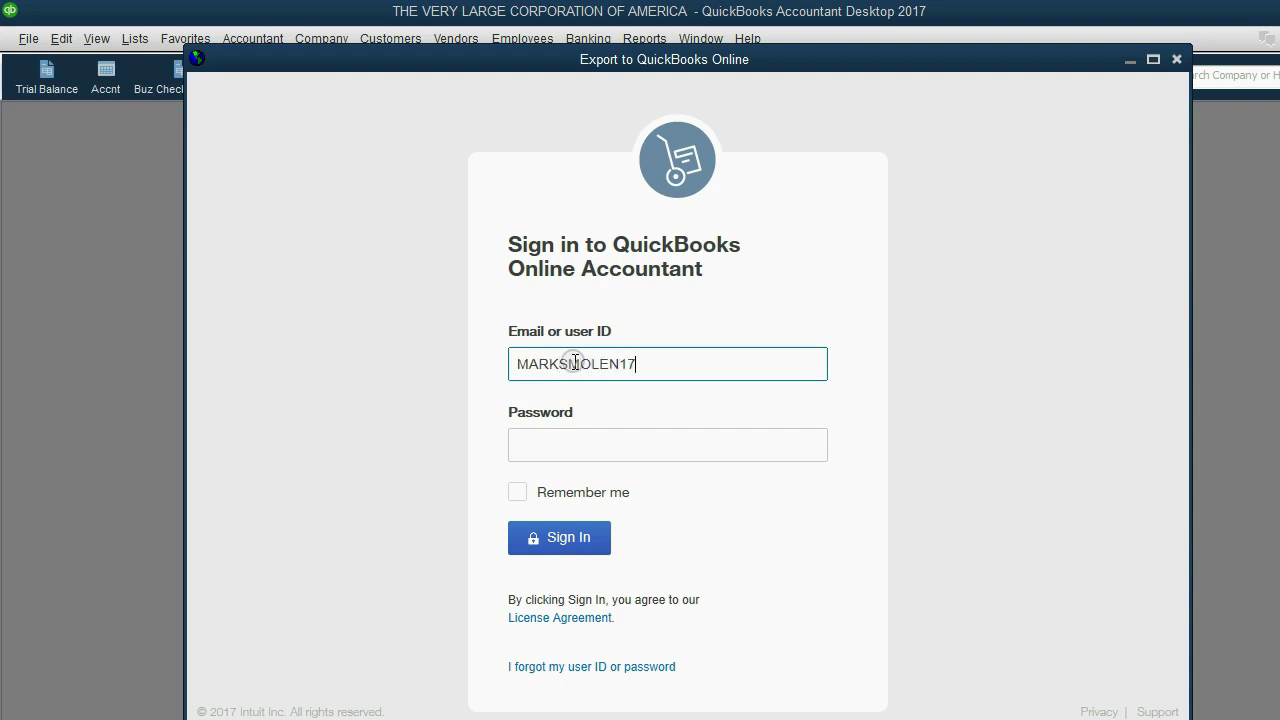
pyautogui.press('Tab')
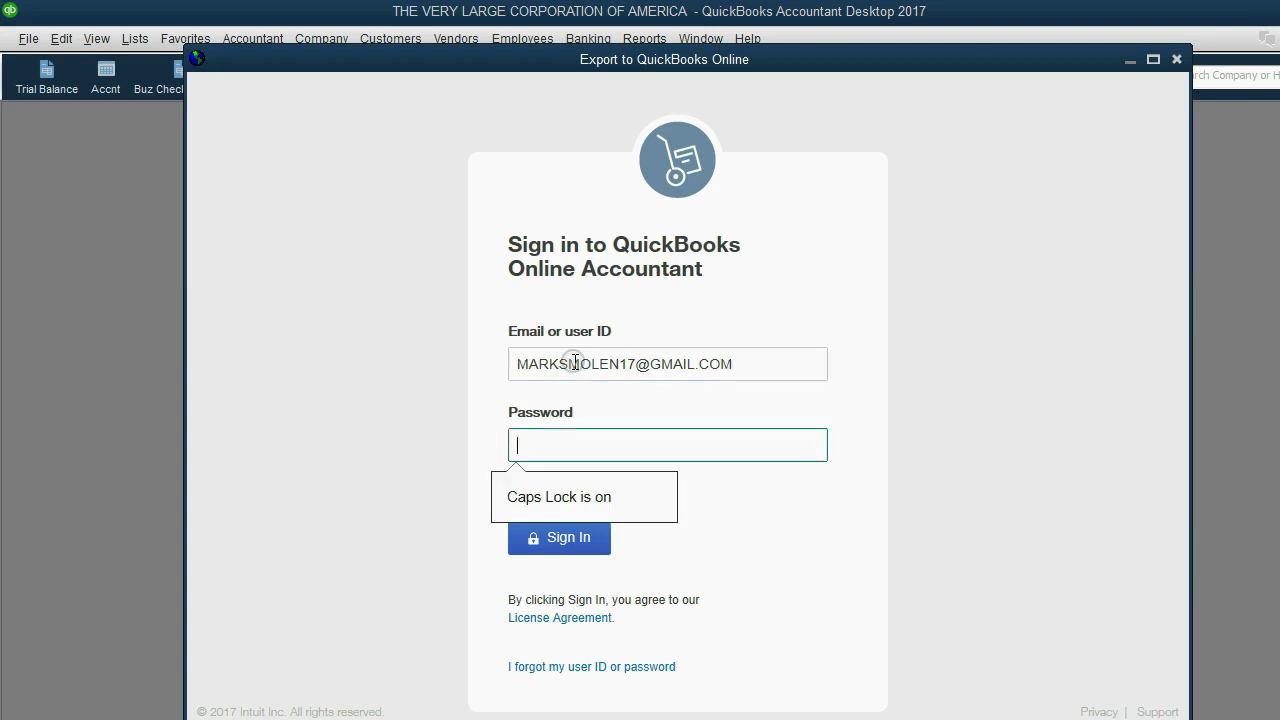
pyautogui.press('capslock')
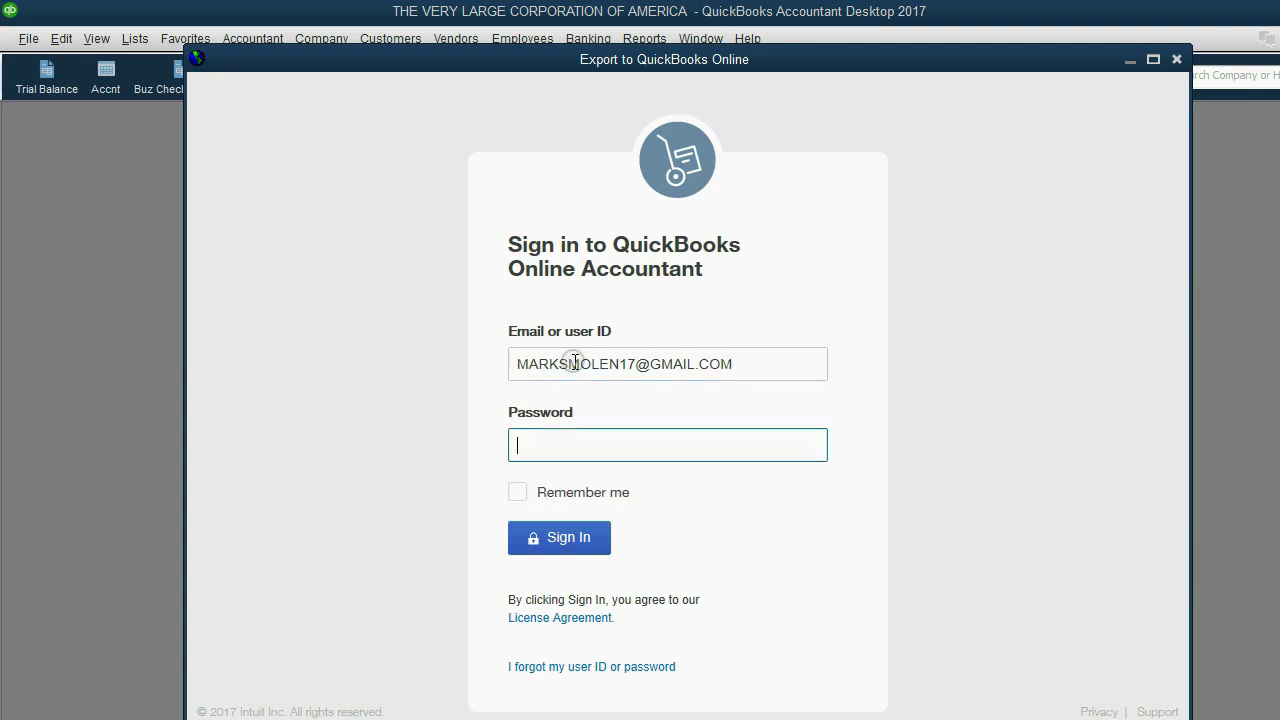
pyautogui.write('•••••••••••')
pyautogui.press('Return')
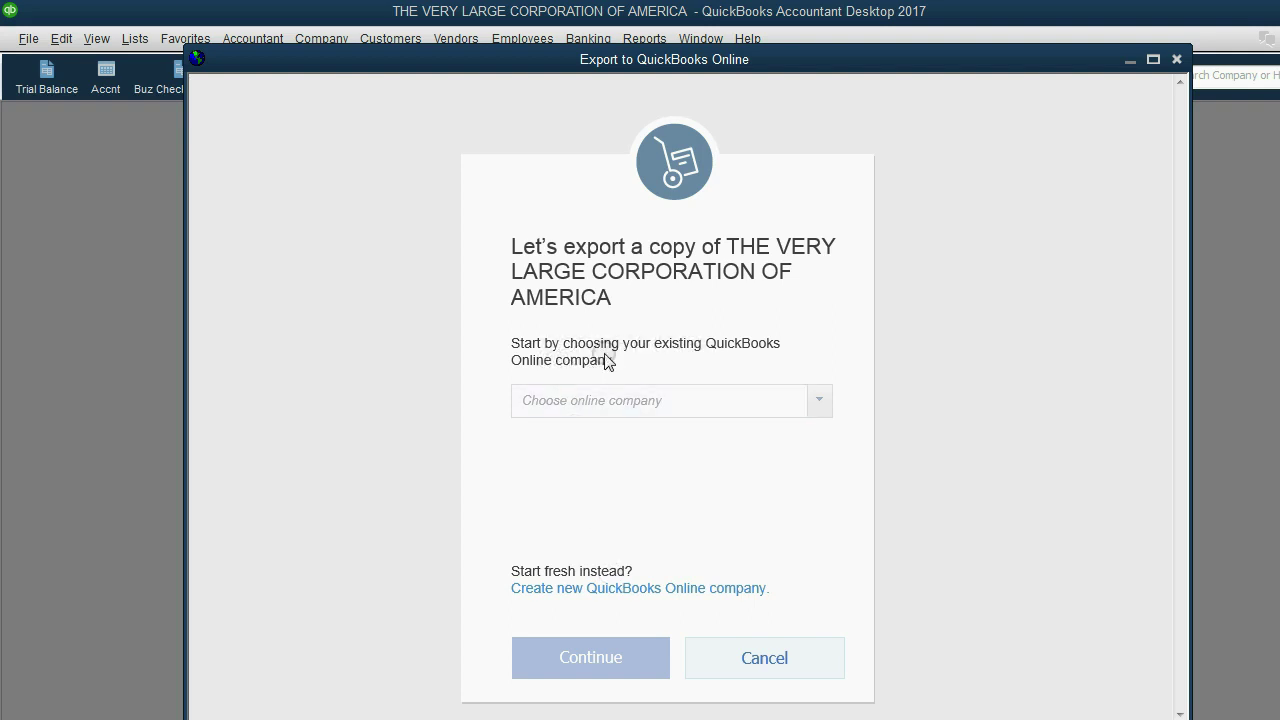
# Choose The Very large Corporation of America as the destination online company and continue.
pyautogui.click(822, 402)
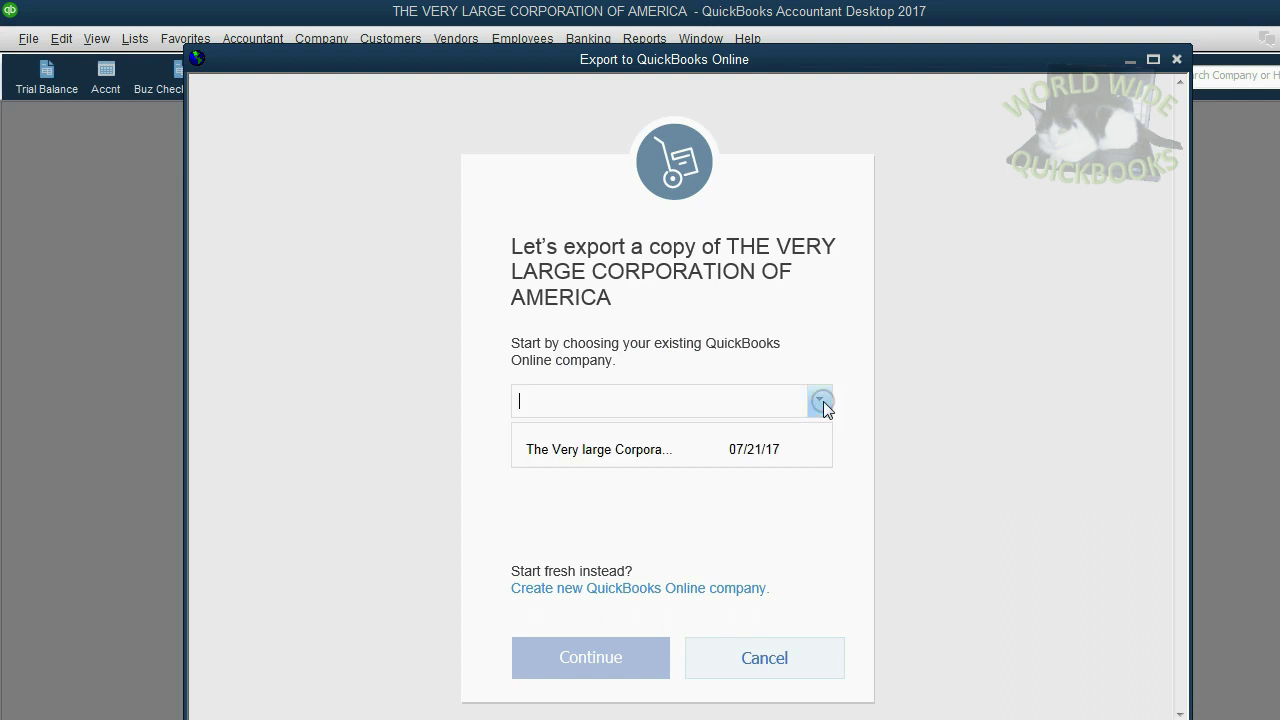
pyautogui.click(679, 451)
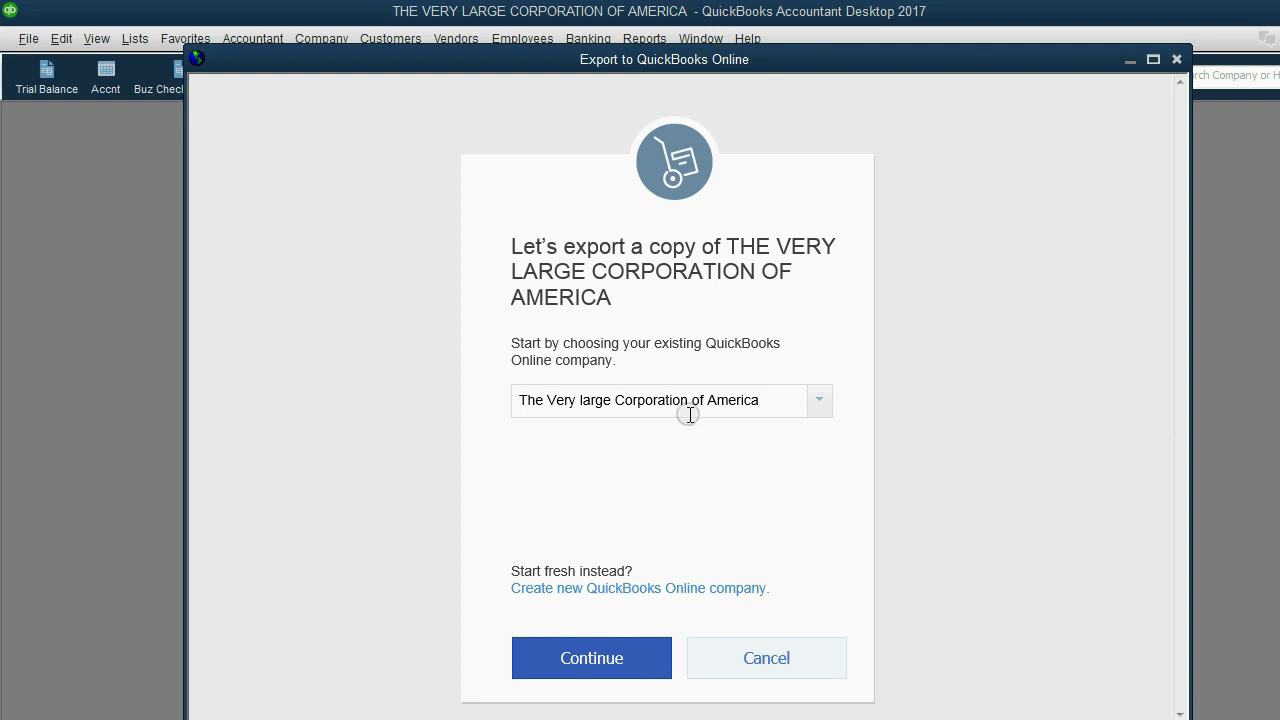
pyautogui.click(594, 656)
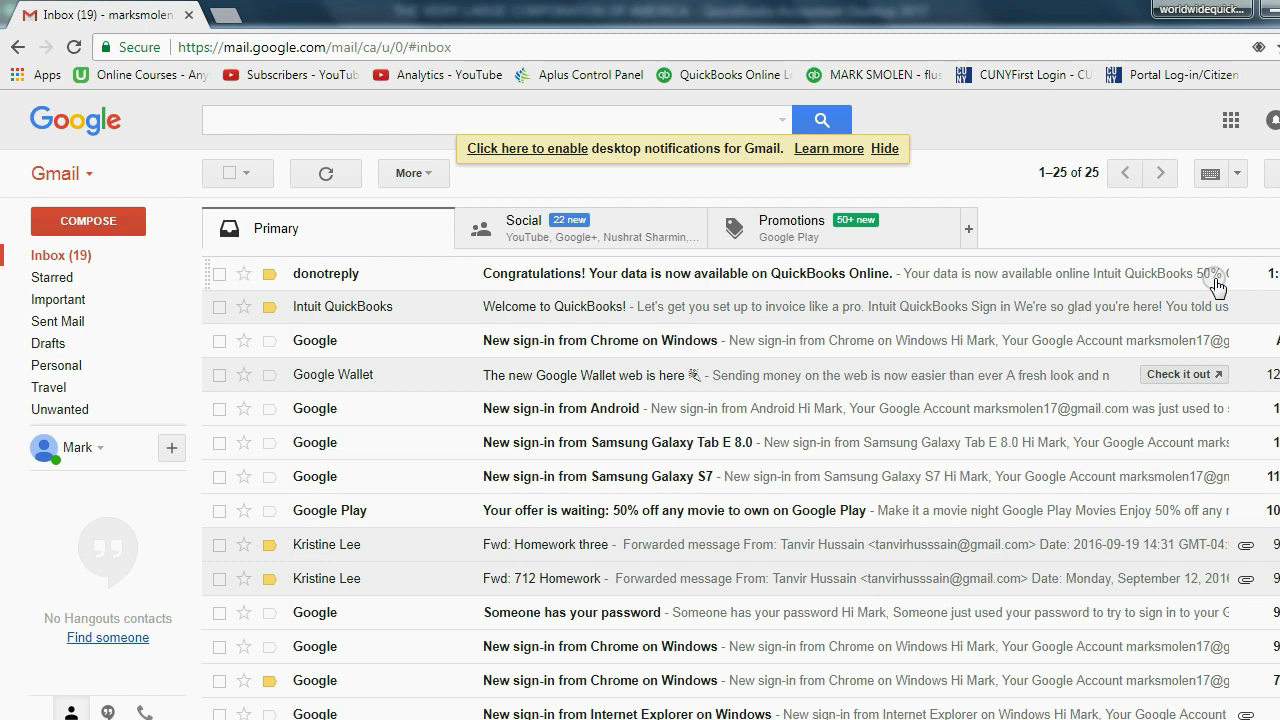
# Open the QuickBooks confirmation email and restore the browser window to full screen.
pyautogui.click(327, 281)
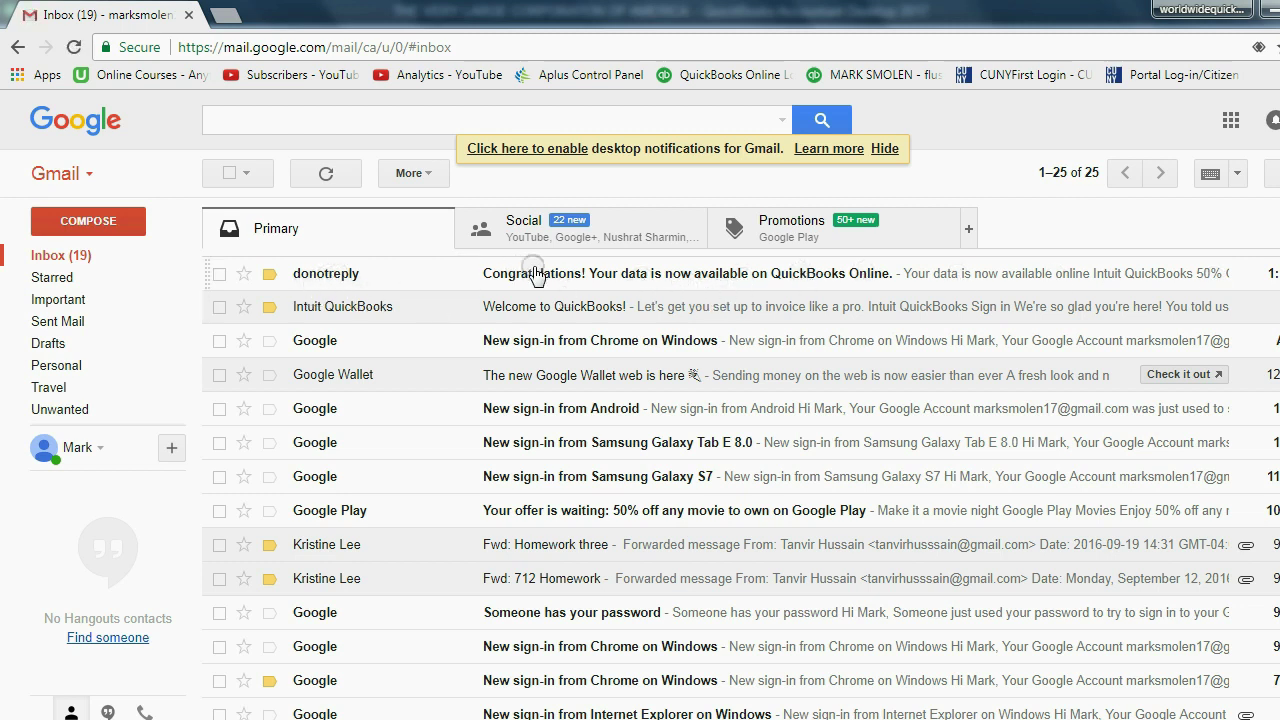
pyautogui.click(1011, 143)
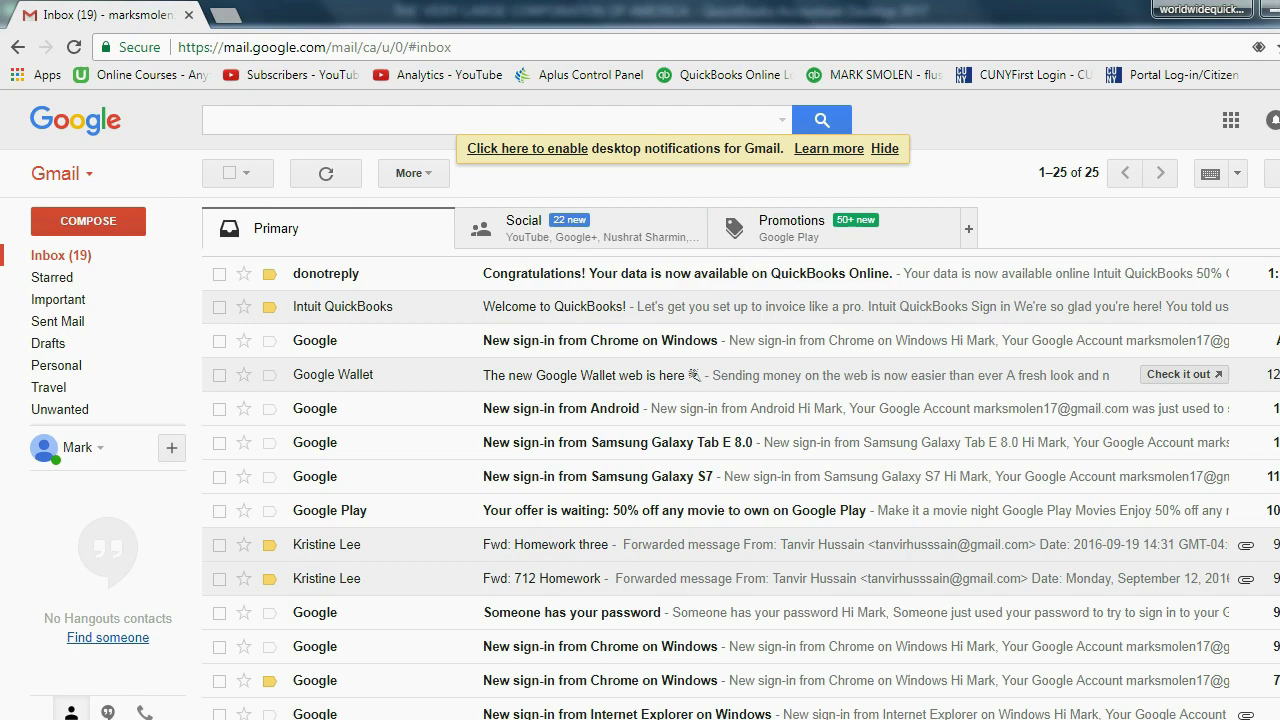
pyautogui.click(1267, 10)
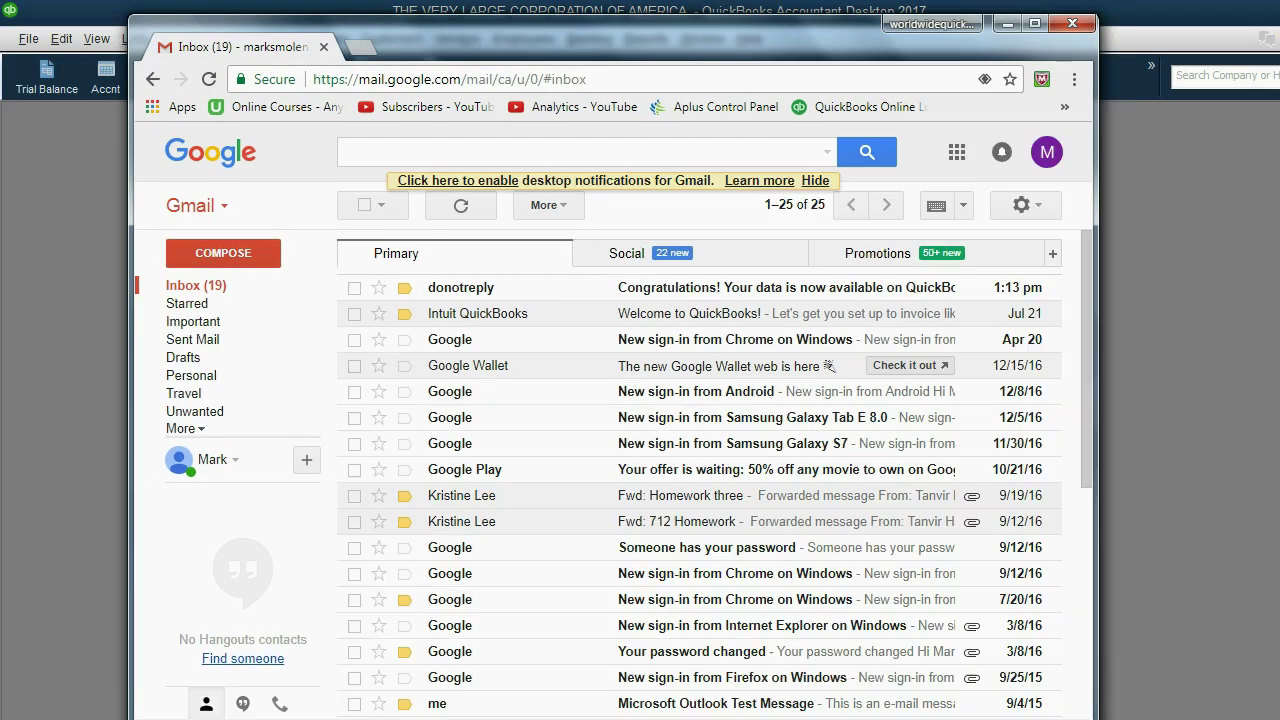
pyautogui.click(1035, 23)
# Read through the 'Congratulations! Your data is now available on QuickBooks Online' email.
pyautogui.click(533, 280)
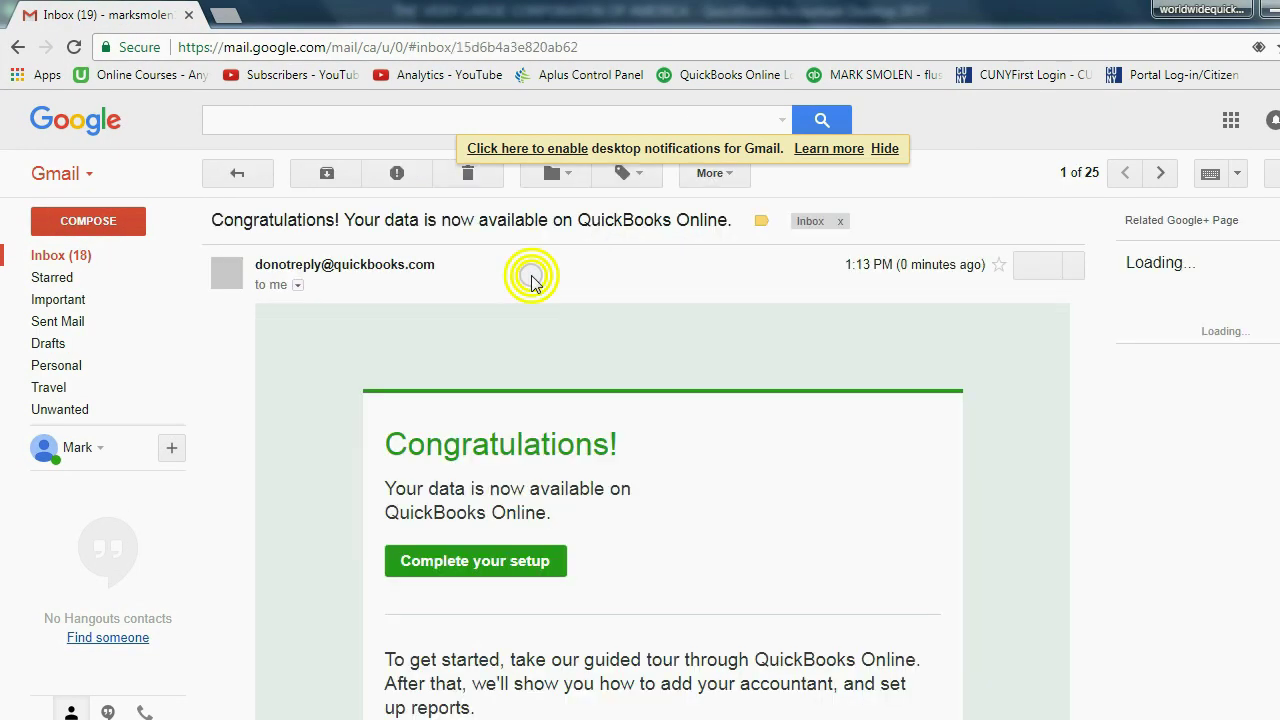
pyautogui.scroll(-3, 680, 424)
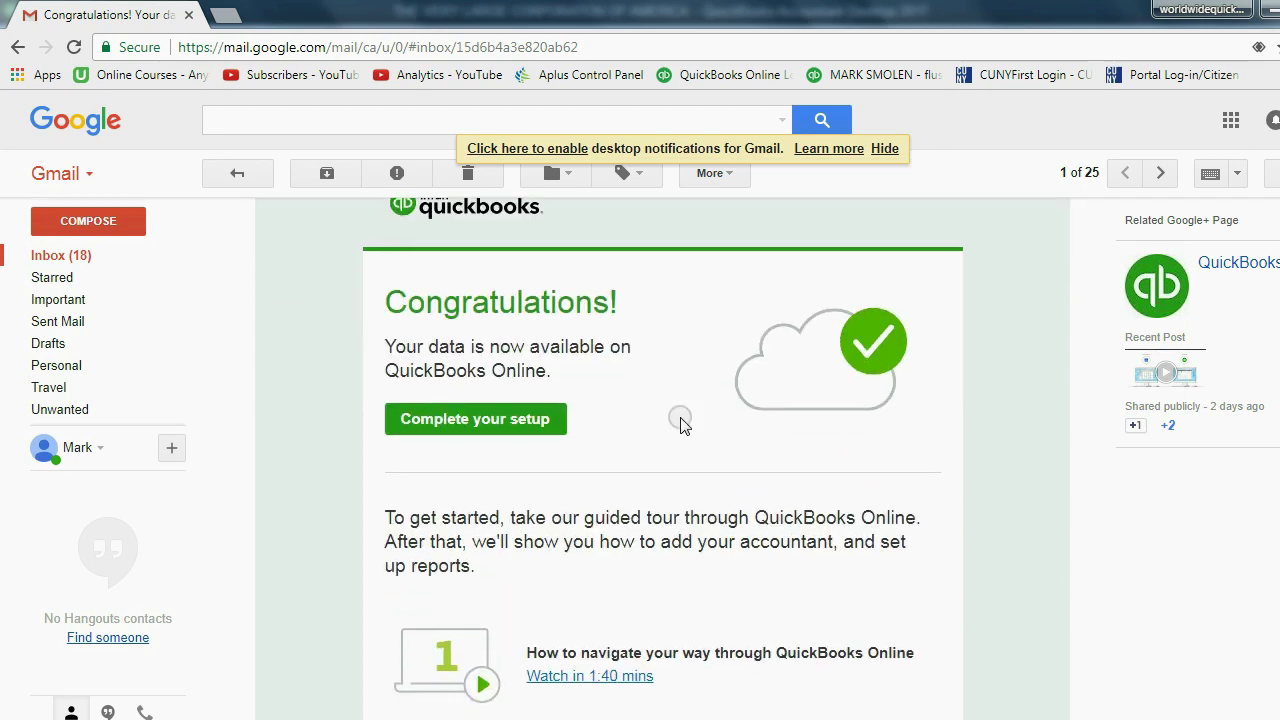
pyautogui.scroll(-3, 680, 424)
pyautogui.scroll(-3, 680, 424)
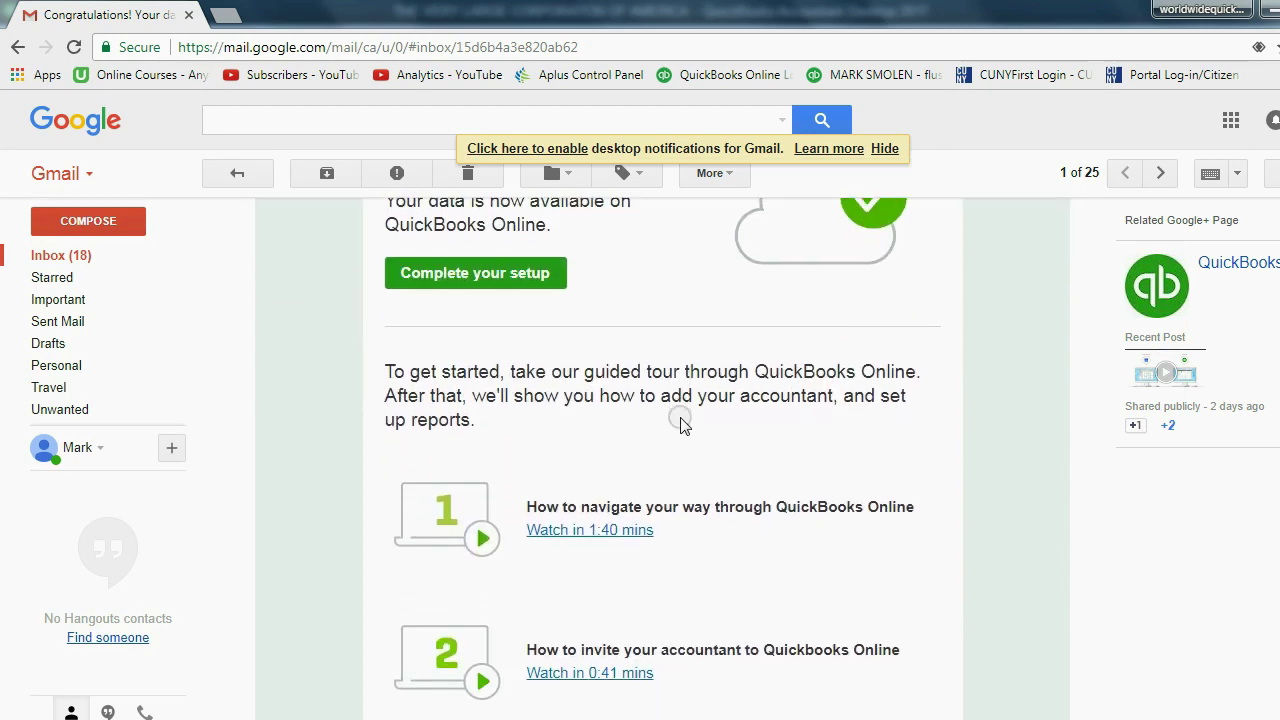
pyautogui.scroll(3, 670, 426)
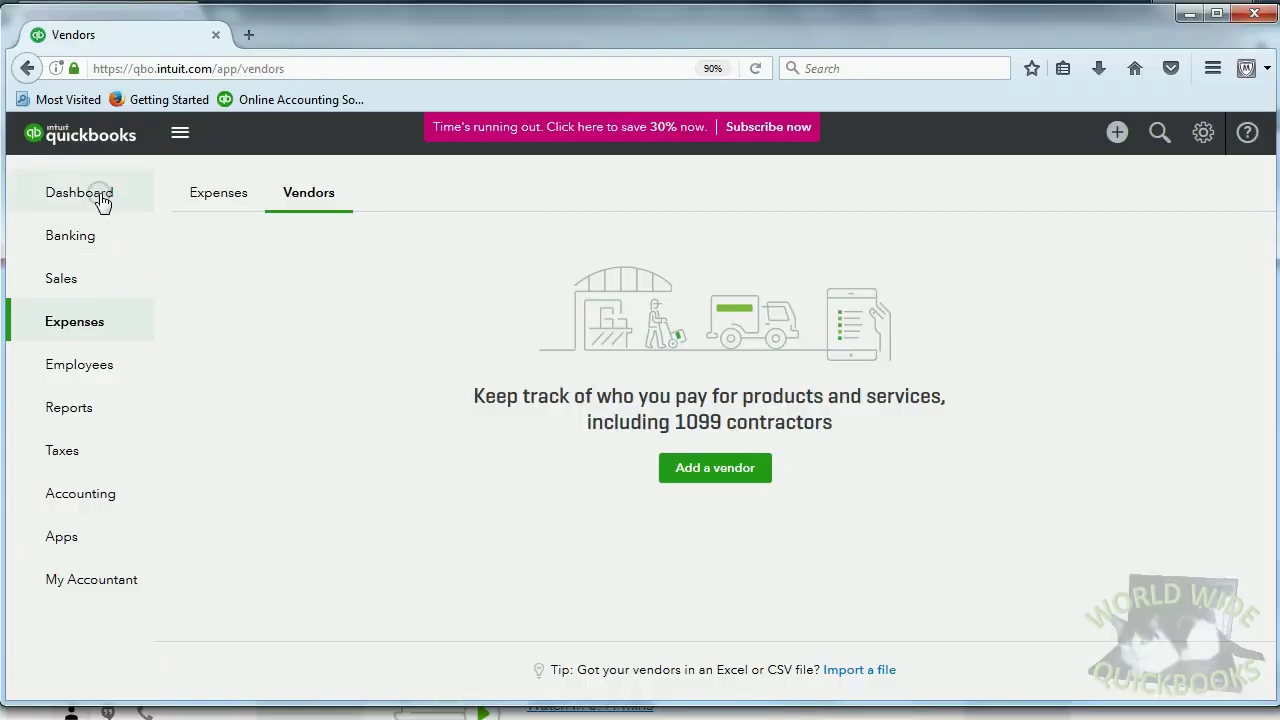
# Review the imported company's figures on the QuickBooks Online dashboard cards.
pyautogui.click(100, 197)
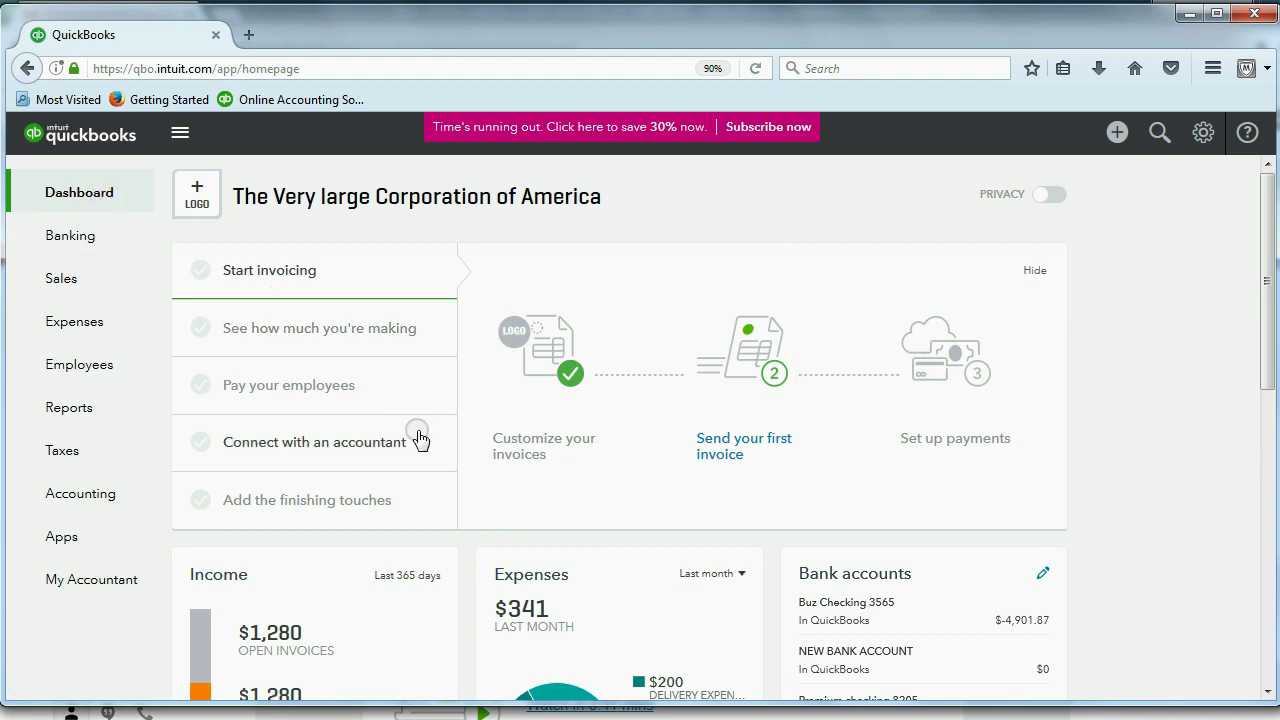
pyautogui.scroll(-2, 417, 434)
pyautogui.scroll(-1, 443, 417)
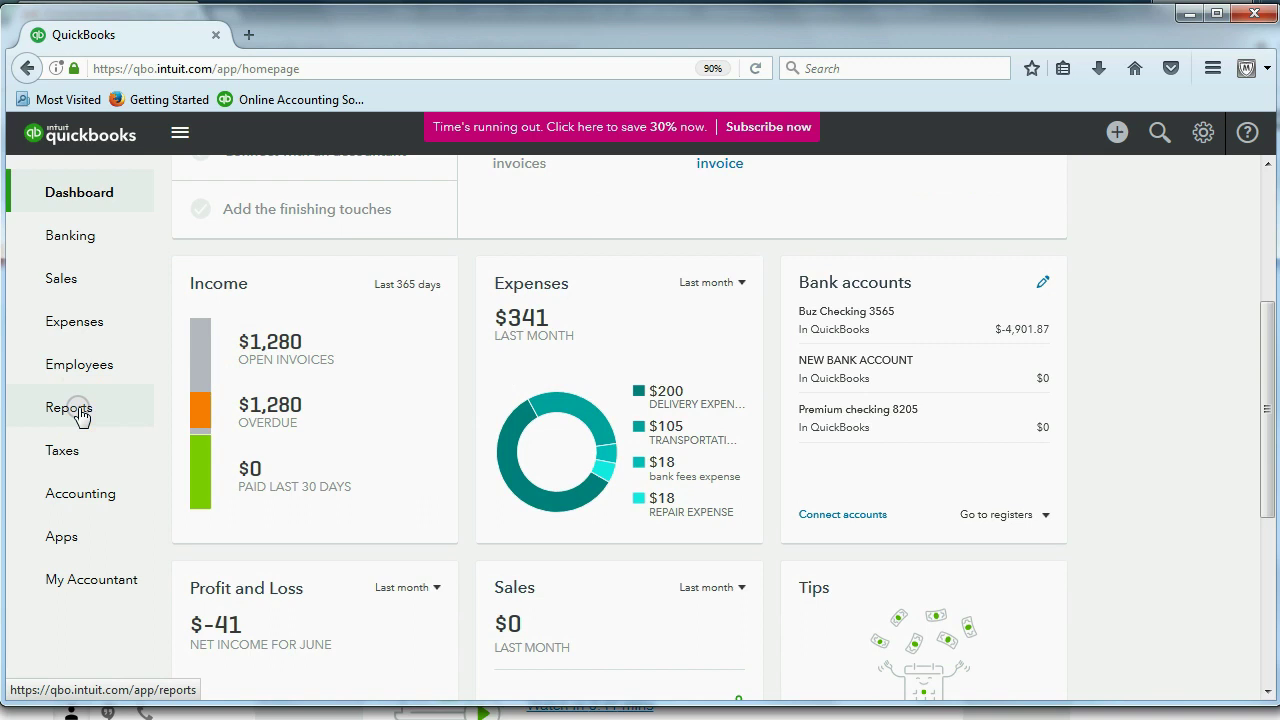
# Run the Trial Balance report and check its $8,455.00 totals.
pyautogui.click(78, 408)
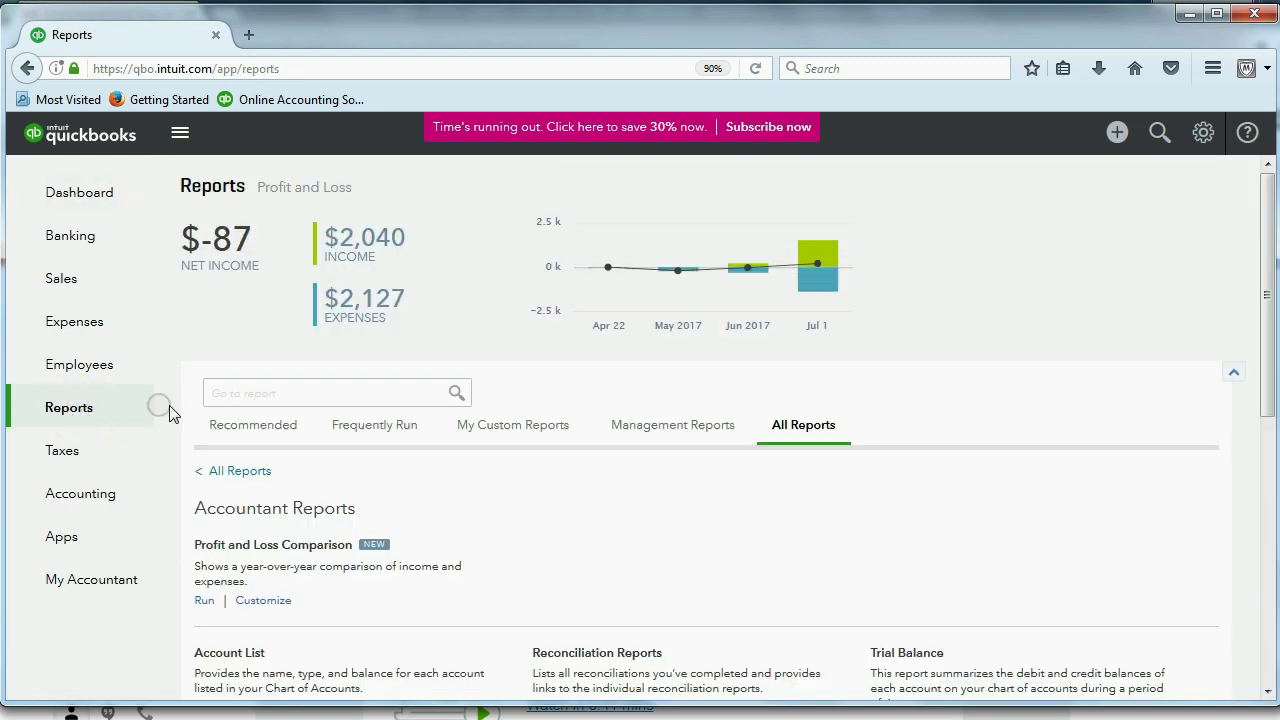
pyautogui.click(930, 656)
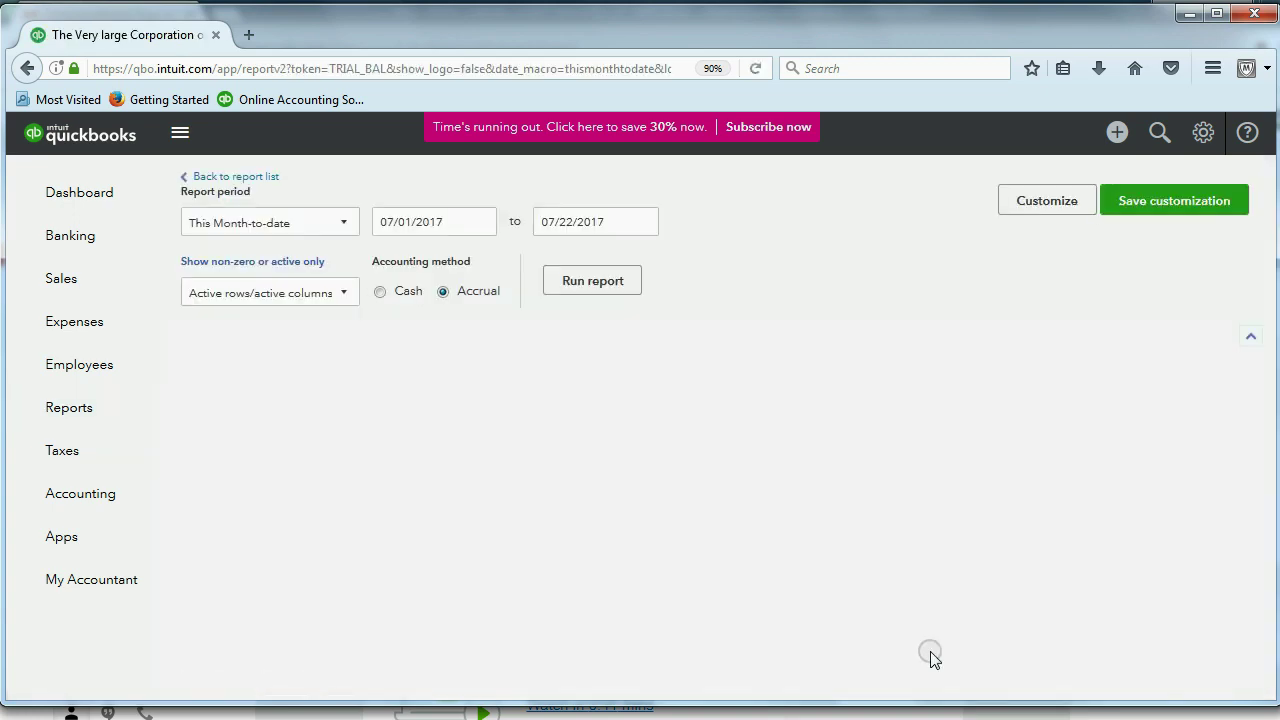
pyautogui.scroll(-3, 620, 430)
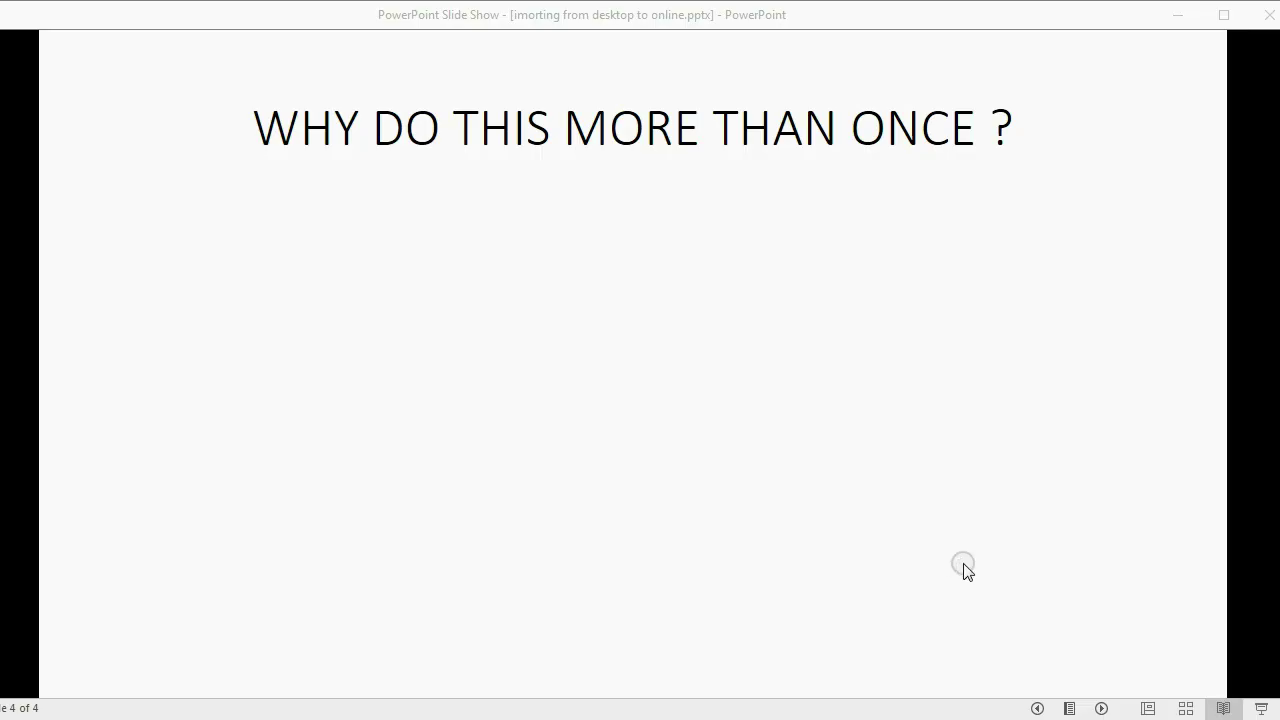
# Show the 'USE DESKTOP FOR DATA ENTRY' and 'UPLOAD TO QBO DAILY' bullets on slide 4.
pyautogui.click(964, 568)
pyautogui.click(964, 564)
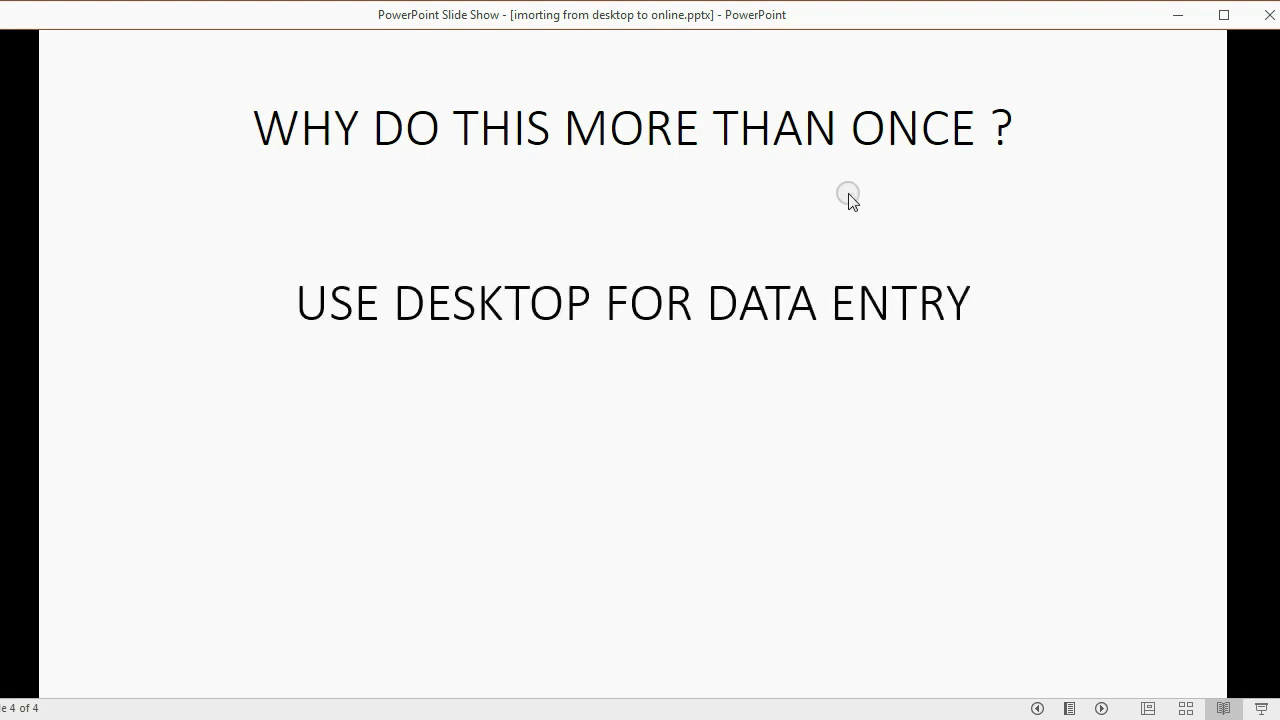
pyautogui.click(1079, 368)
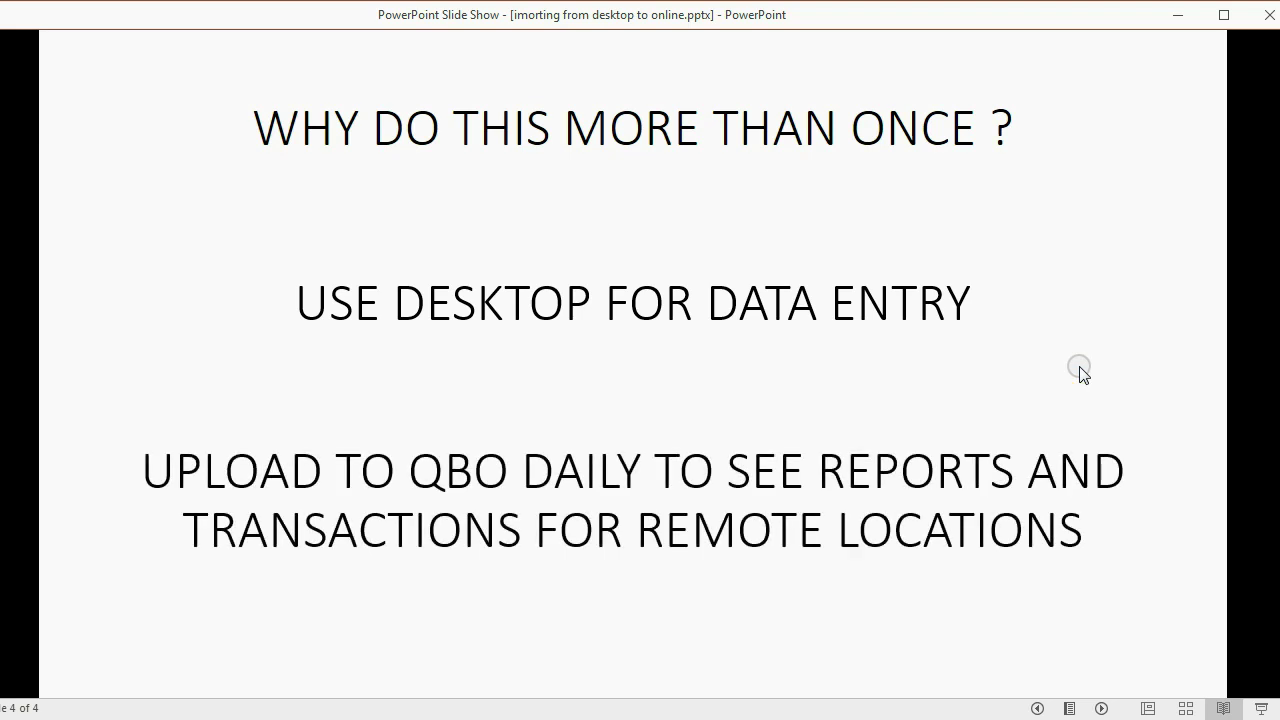